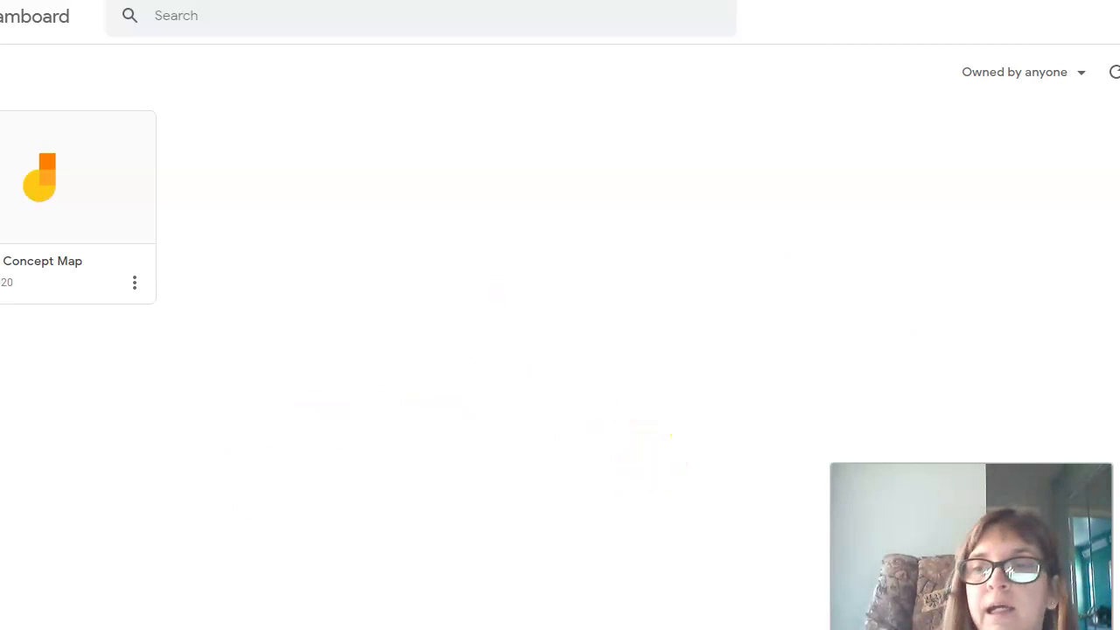
# Create a new blank jam and rename it "My demo"
pyautogui.click(1113, 604)
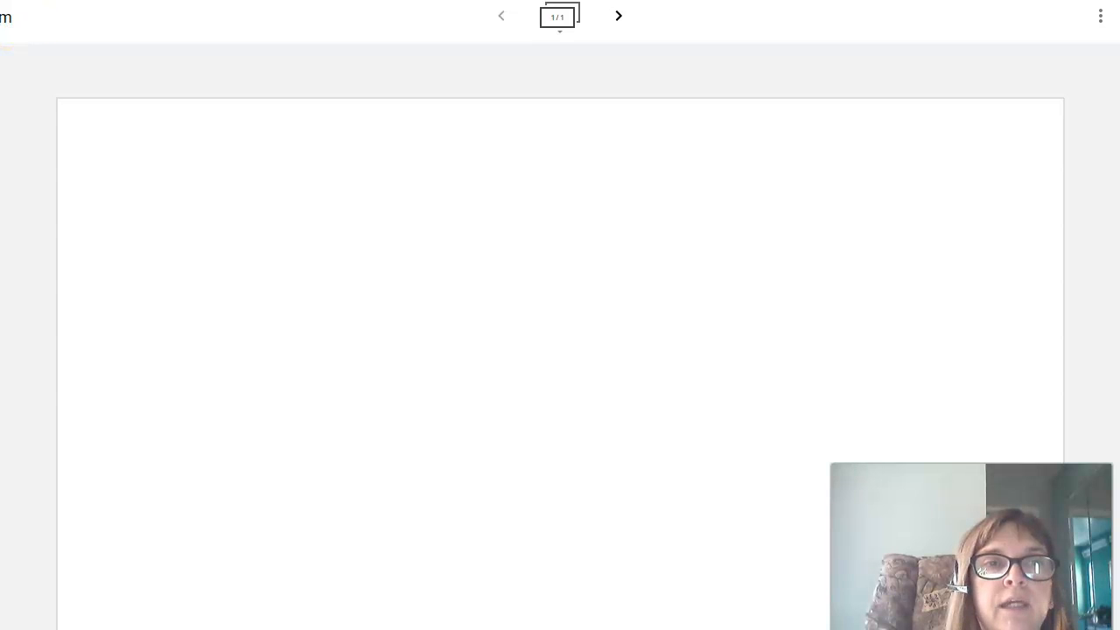
pyautogui.click(3, 18)
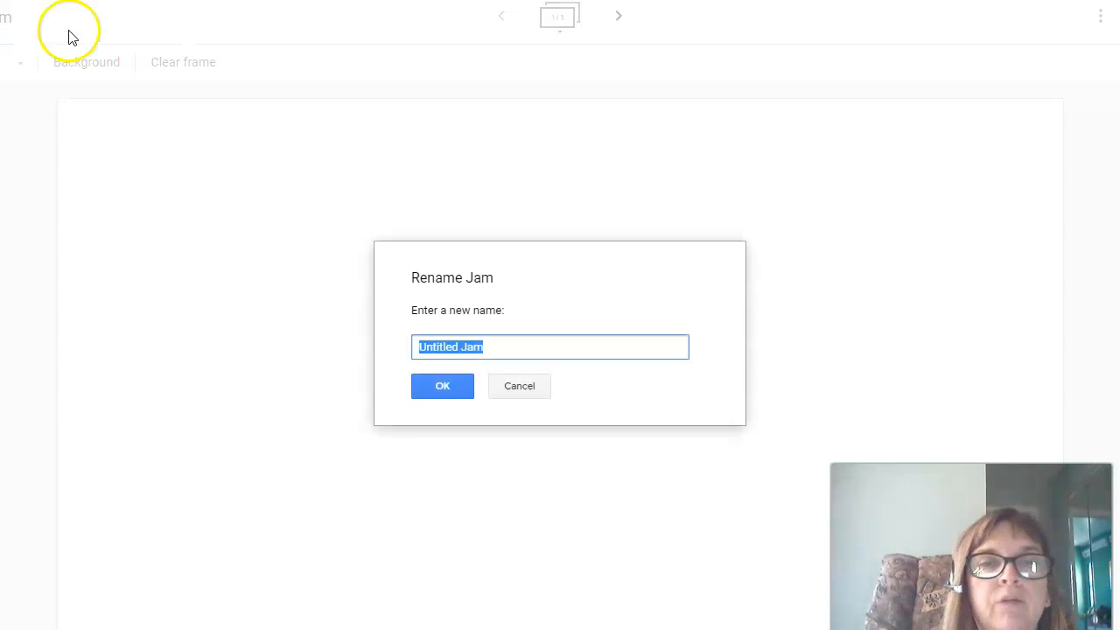
pyautogui.write('My demo')
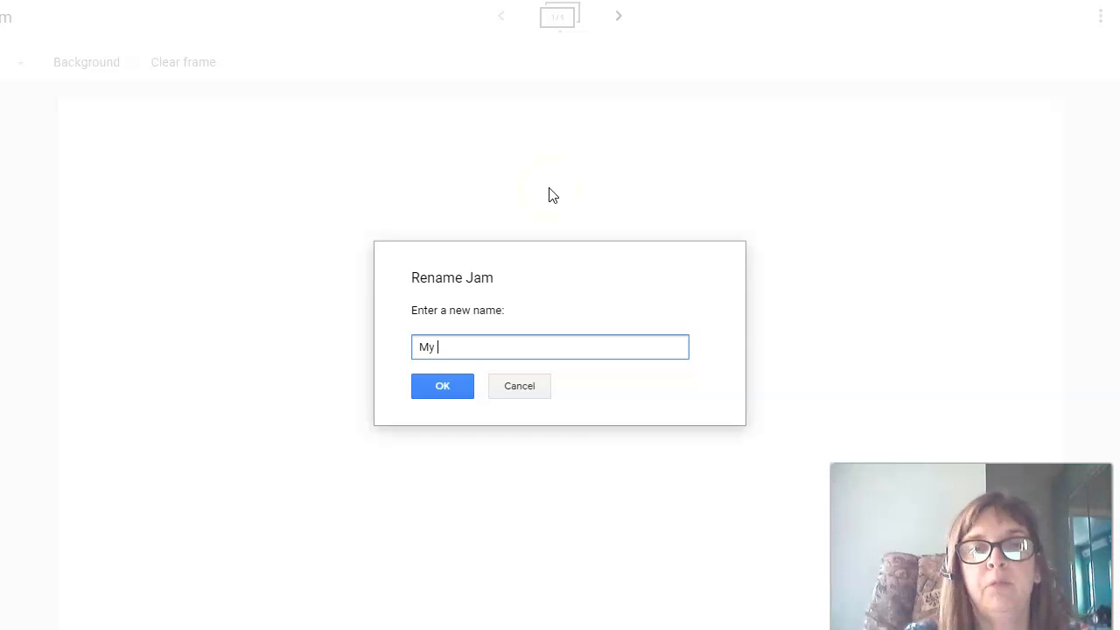
pyautogui.click(450, 386)
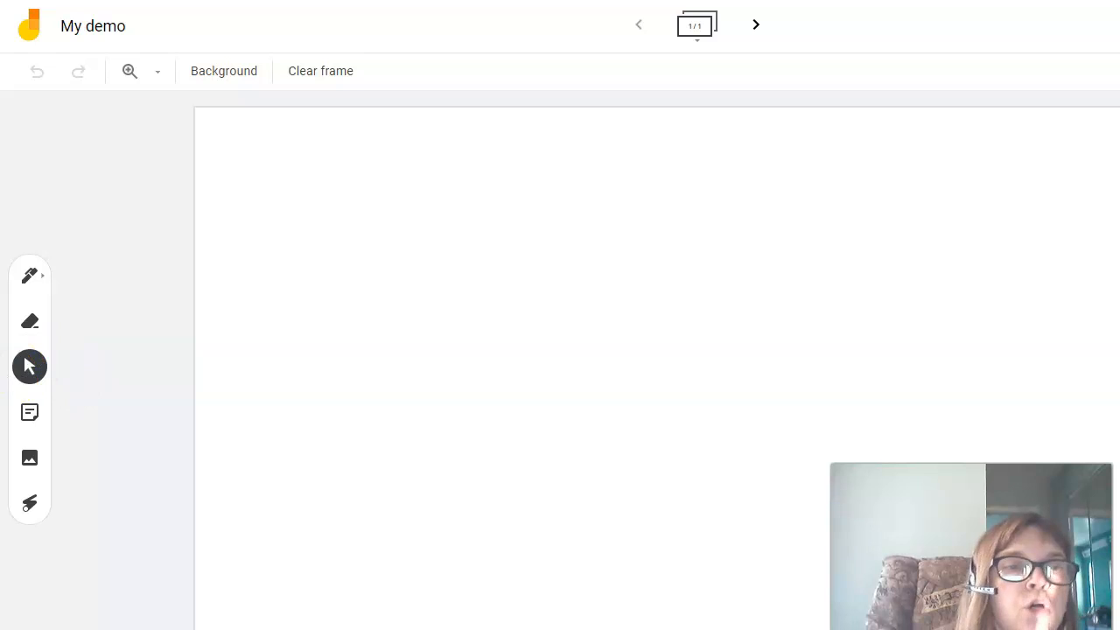
# Add a yellow sticky note reading "Ineffective airway" to the frame
pyautogui.click(30, 416)
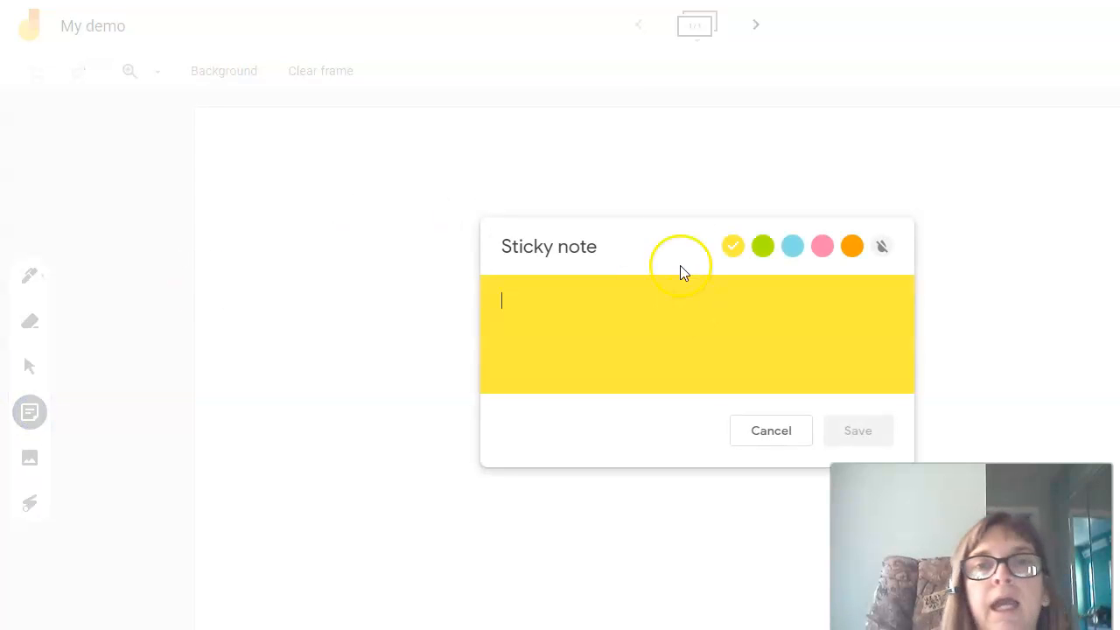
pyautogui.moveTo(643, 239); pyautogui.dragTo(580, 157)
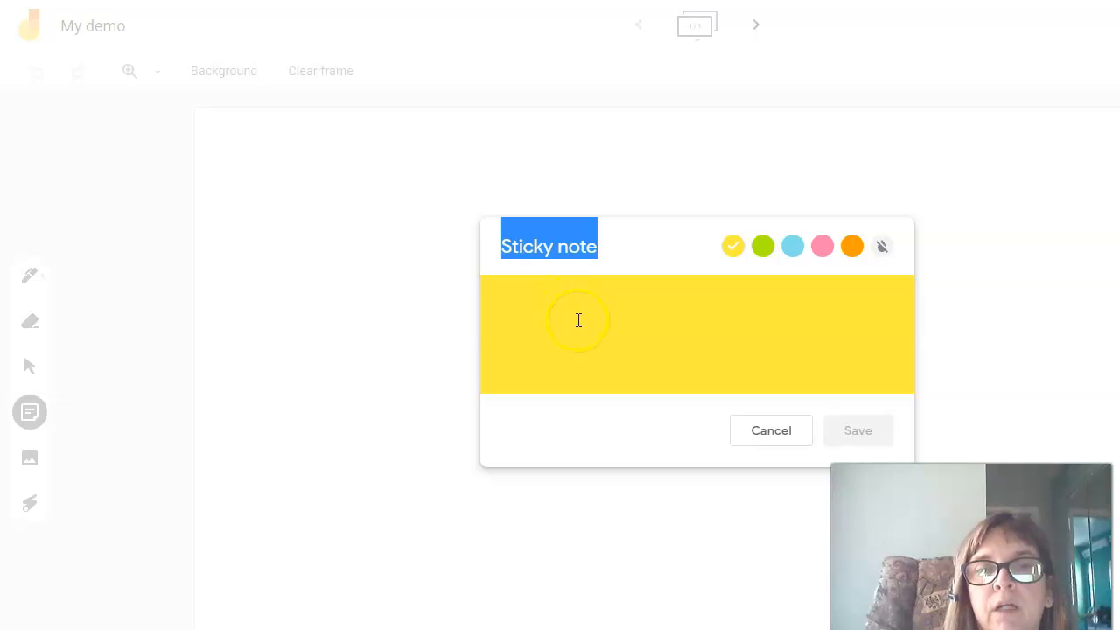
pyautogui.click(578, 320)
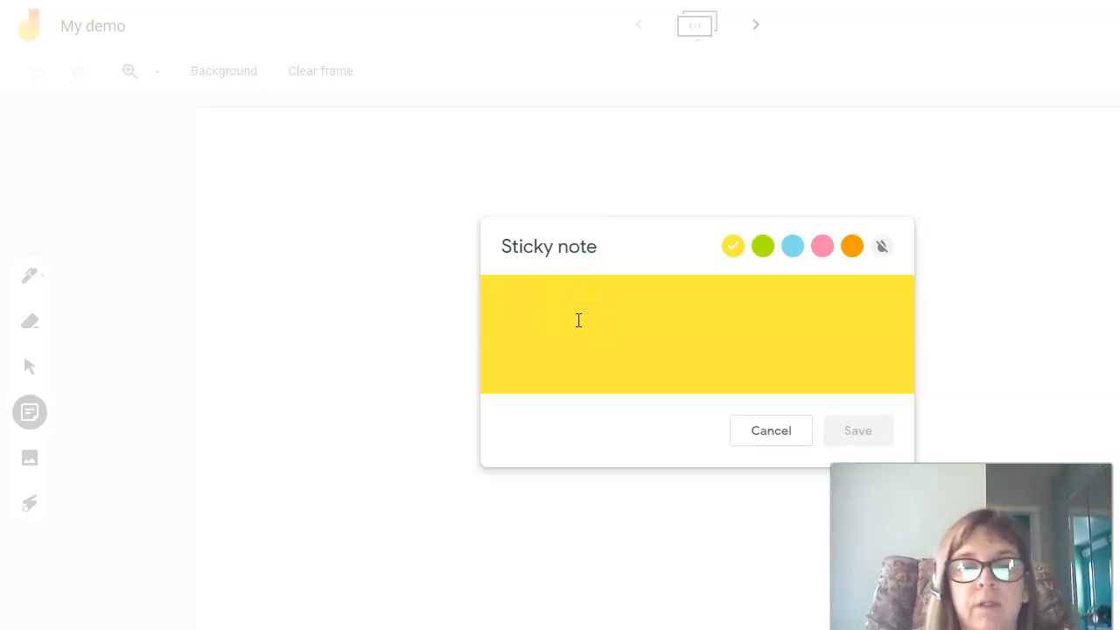
pyautogui.write('In')
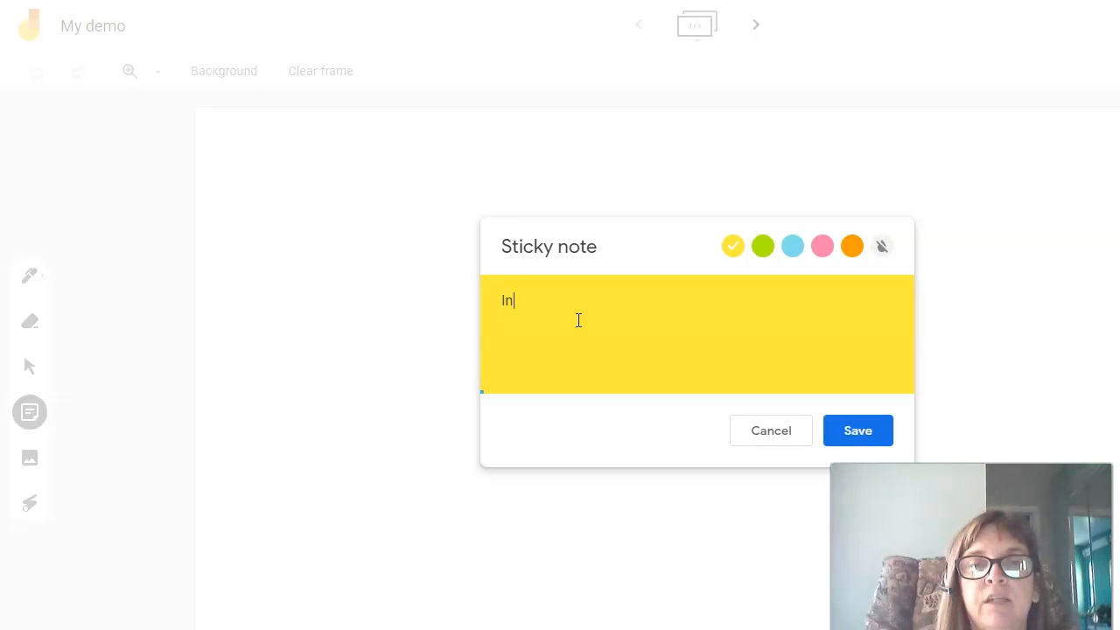
pyautogui.write('effectiv')
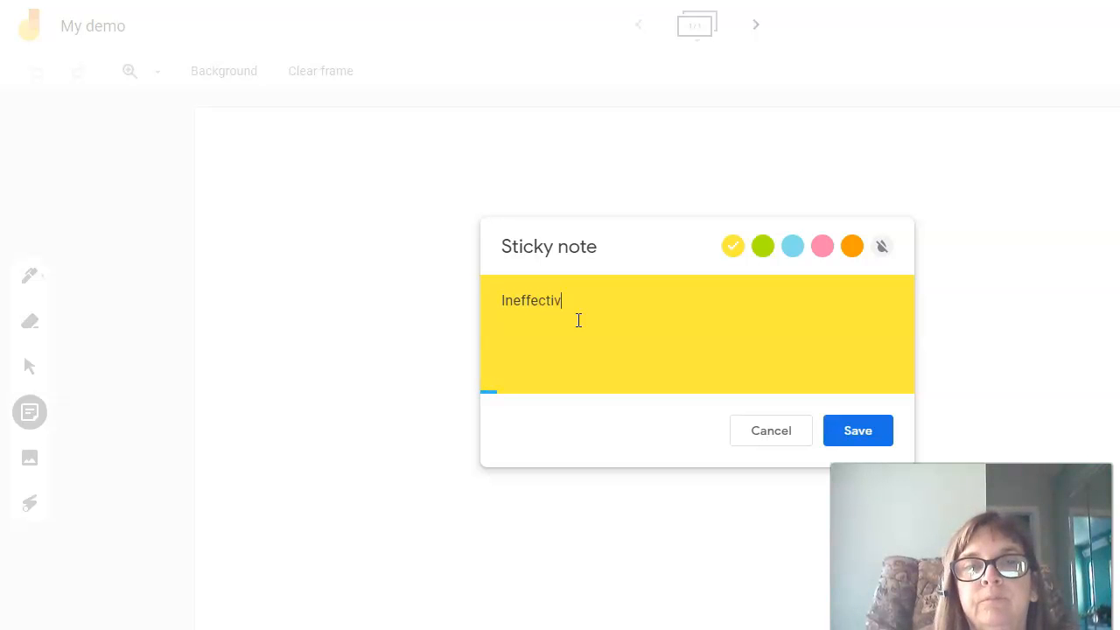
pyautogui.write('e airway')
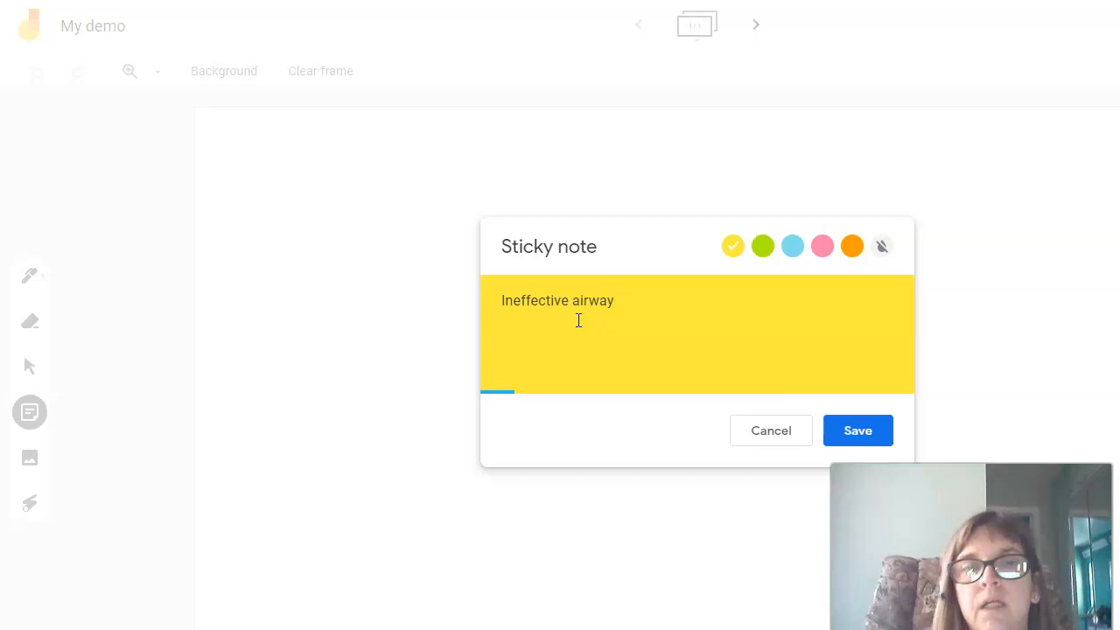
pyautogui.click(862, 443)
pyautogui.click(860, 434)
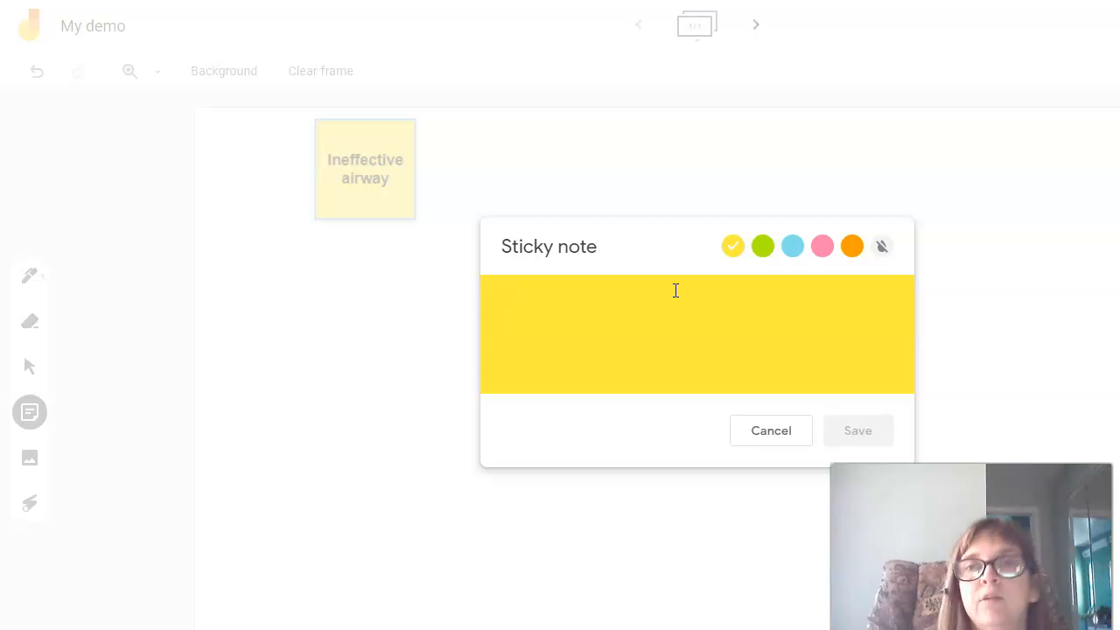
# Add a green sticky note reading "Signs and symptoms: Cough, increase in secretions, coarse crackles"
pyautogui.click(764, 254)
pyautogui.click(560, 314)
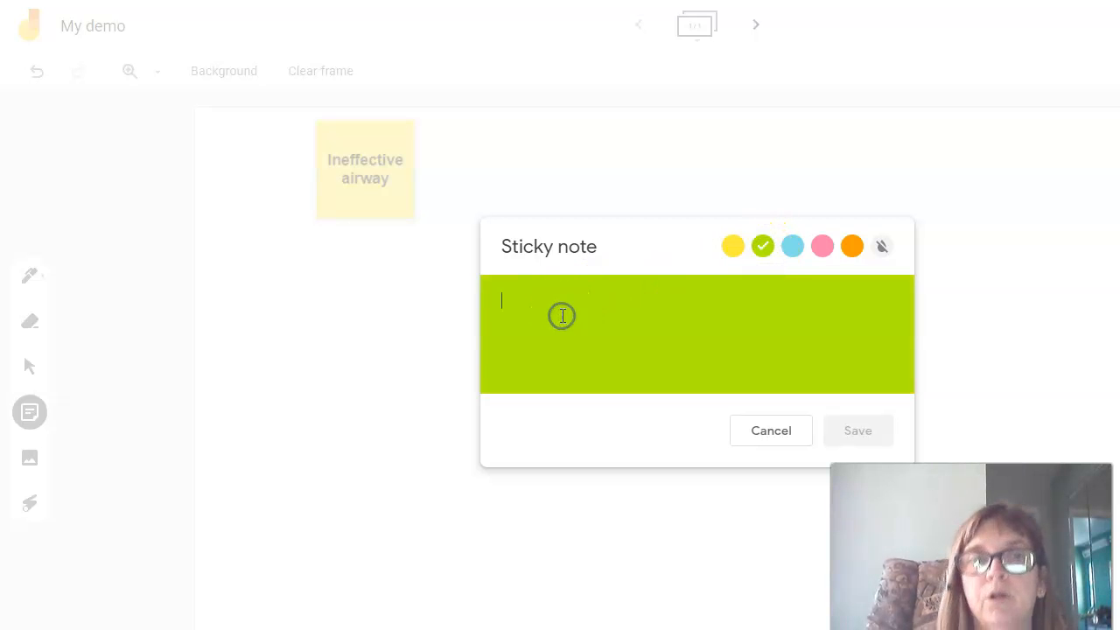
pyautogui.write('Sign')
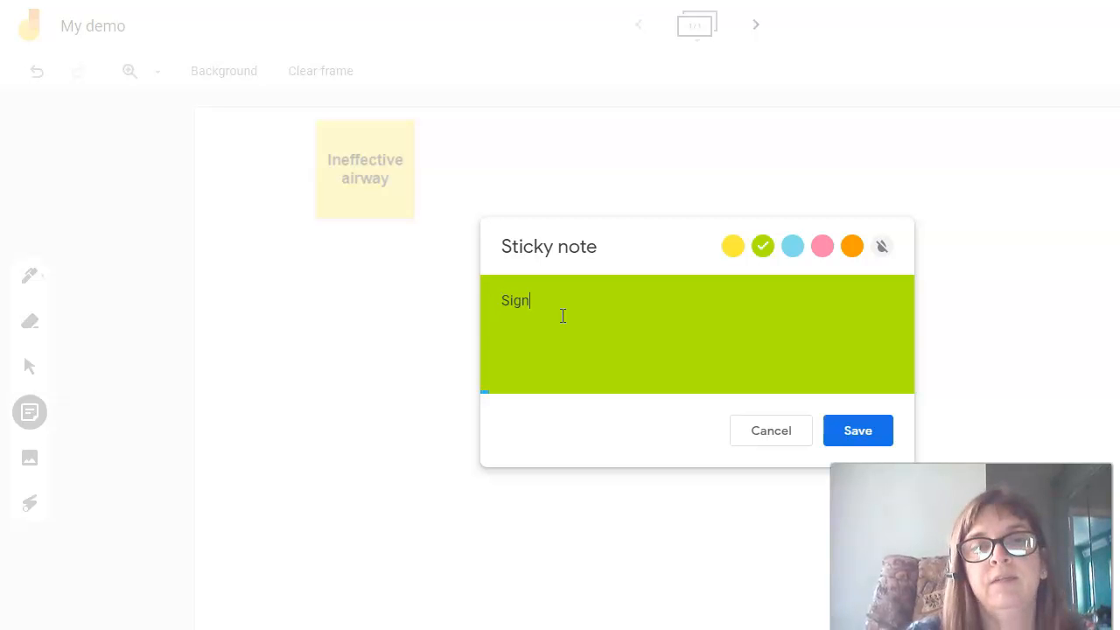
pyautogui.write('s and symp')
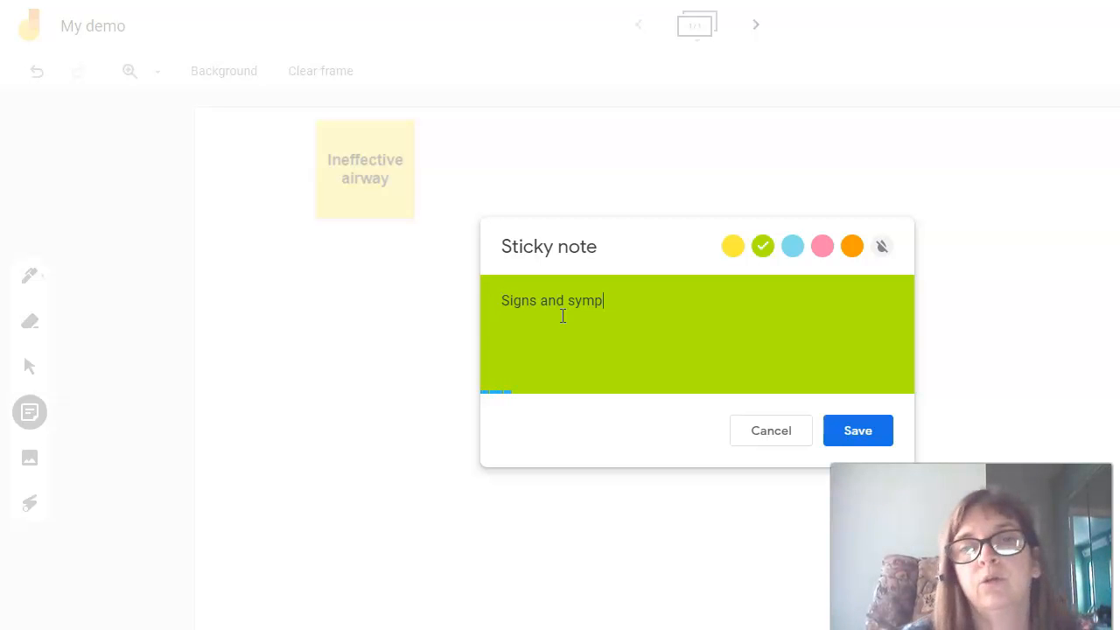
pyautogui.write('toms:')
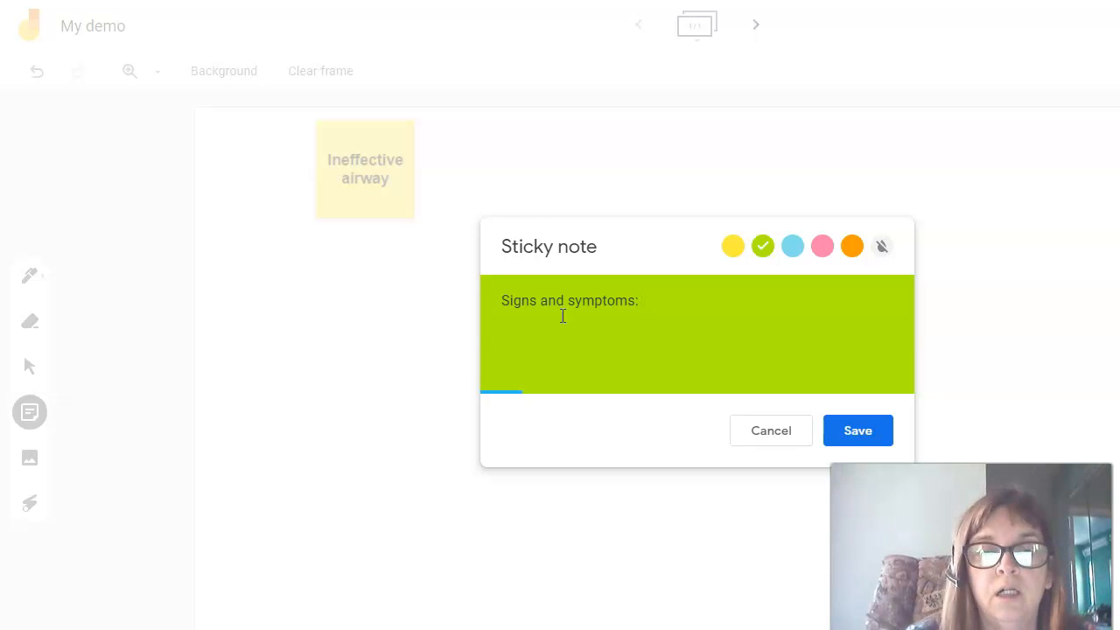
pyautogui.write('C')
pyautogui.press('BackSpace')
pyautogui.write('Cough, increased')
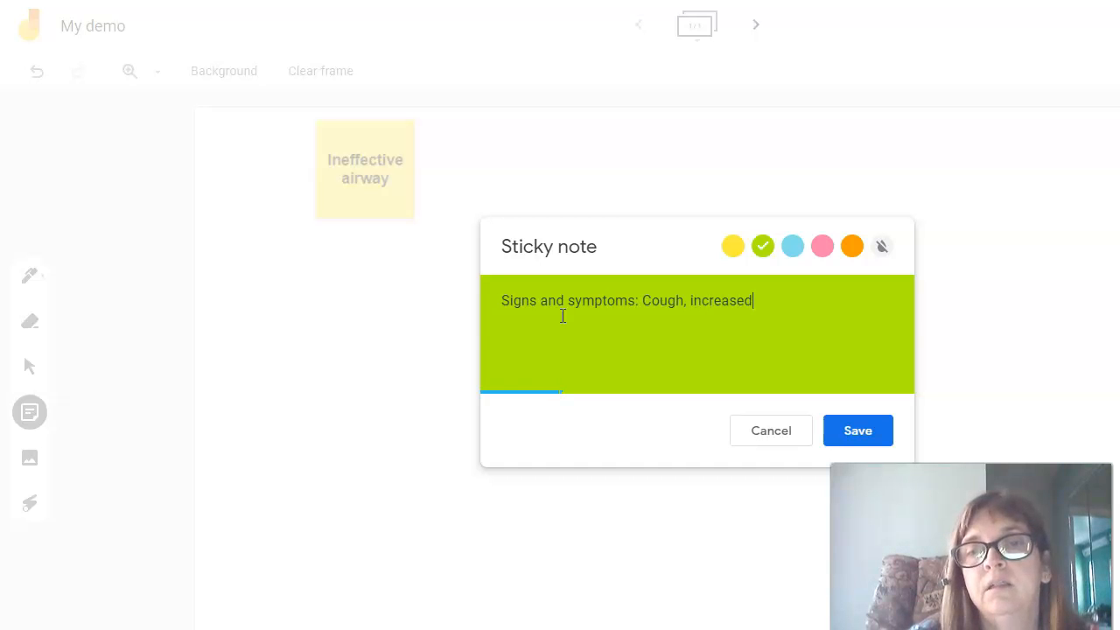
pyautogui.press('BackSpace')
pyautogui.write('in secretions, coarse crackle')
pyautogui.press('BackSpace')
pyautogui.write('les')
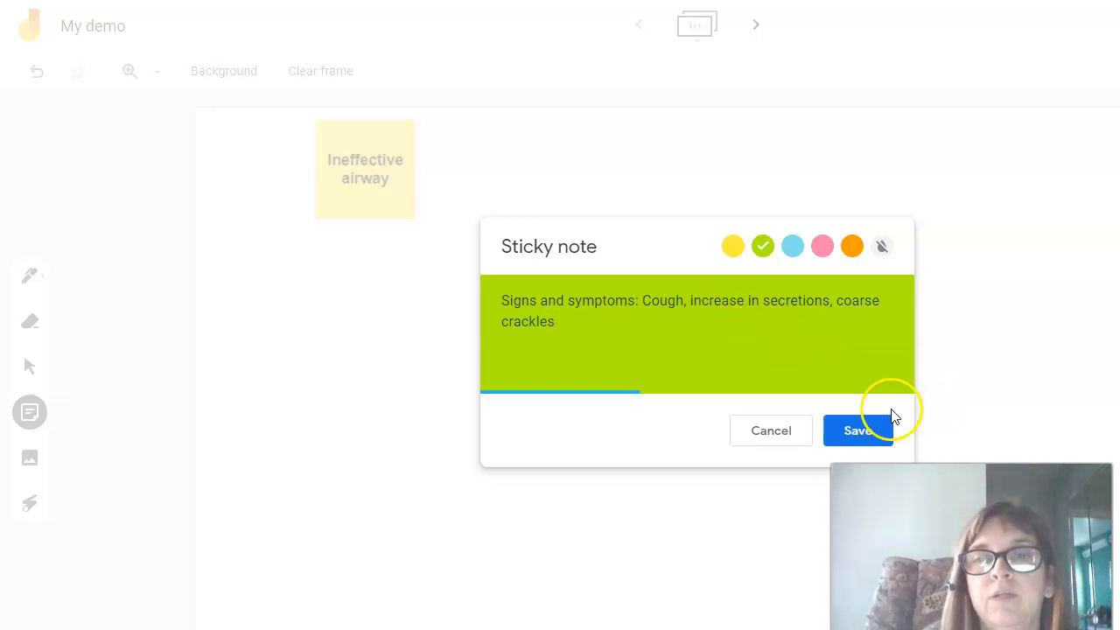
pyautogui.click(857, 434)
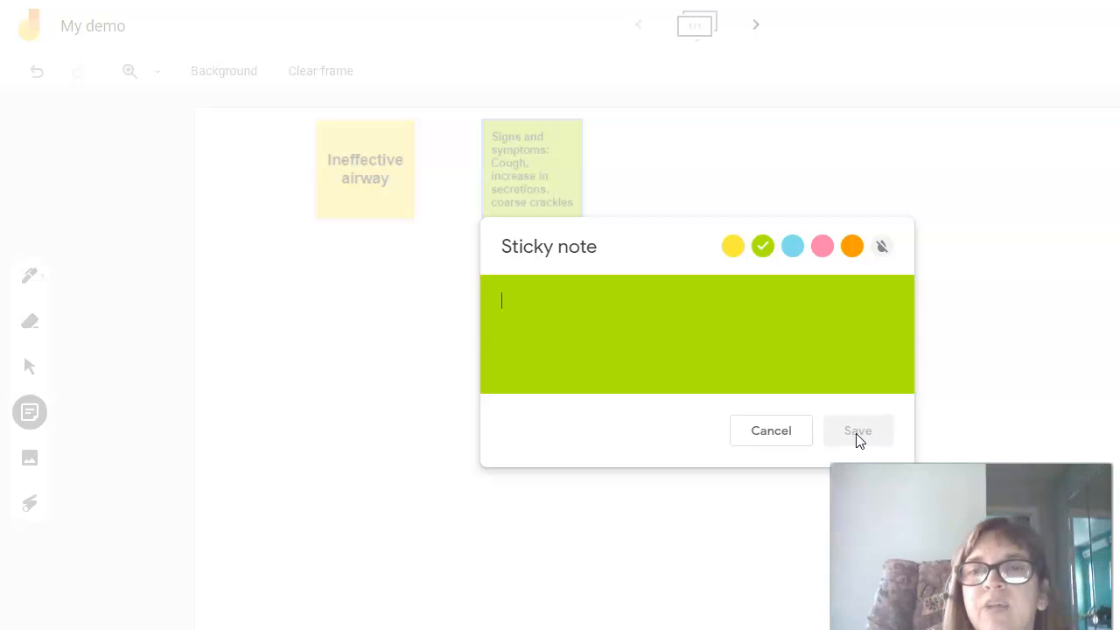
# Add a blue sticky note reading "Diagnostics: Chest x-ray, assessment, blood gases"
pyautogui.click(793, 247)
pyautogui.click(577, 297)
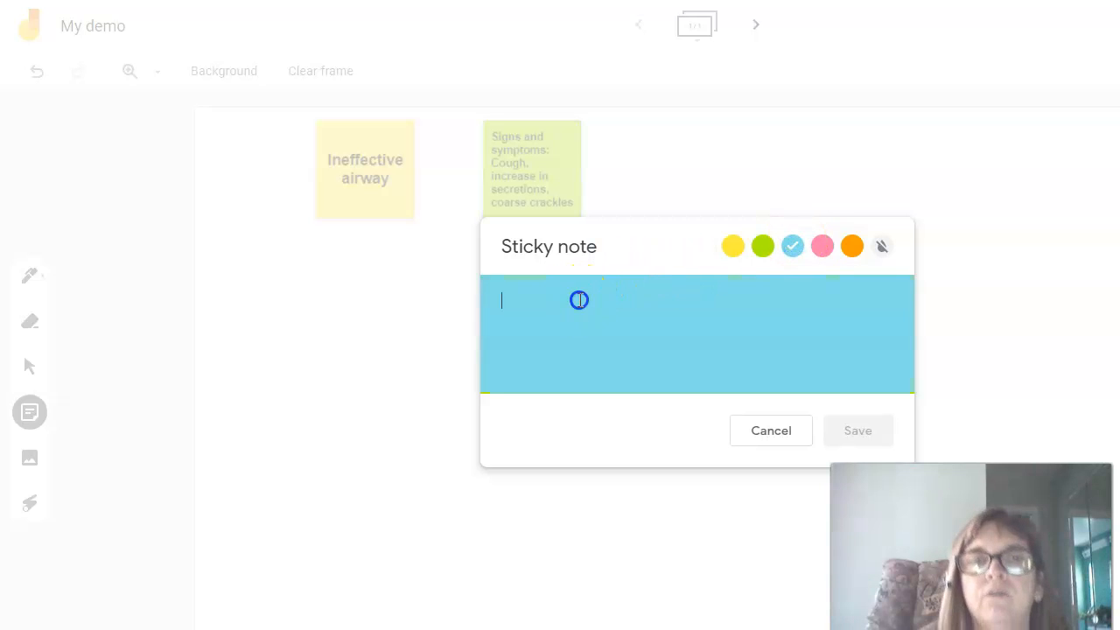
pyautogui.write('Diagn')
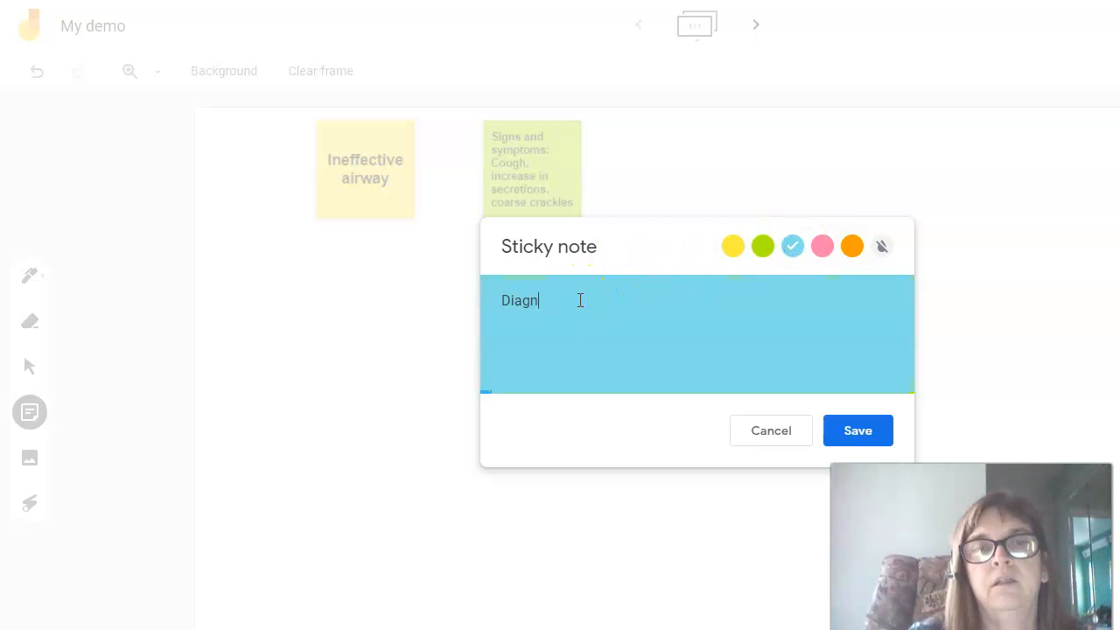
pyautogui.write('ostics:')
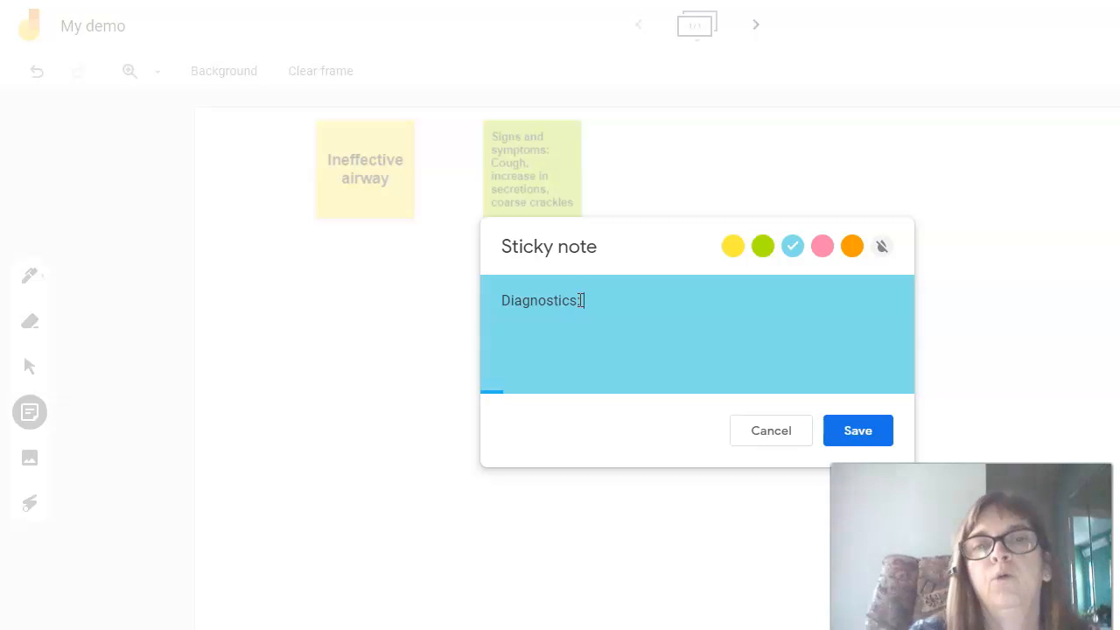
pyautogui.write(' Chest x-ray, ')
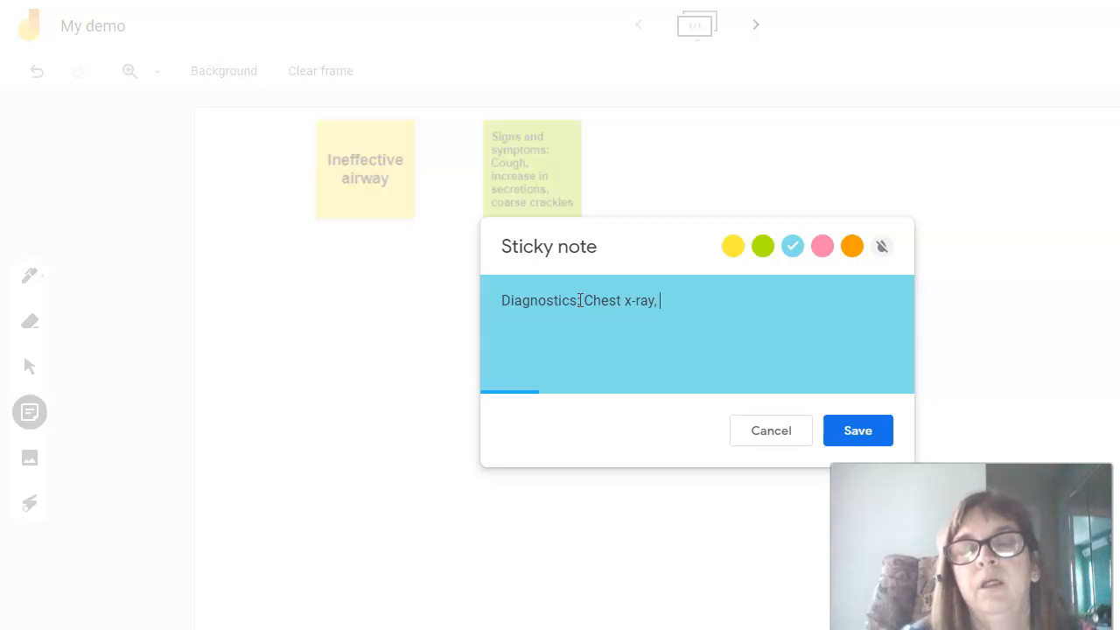
pyautogui.write('assessment,')
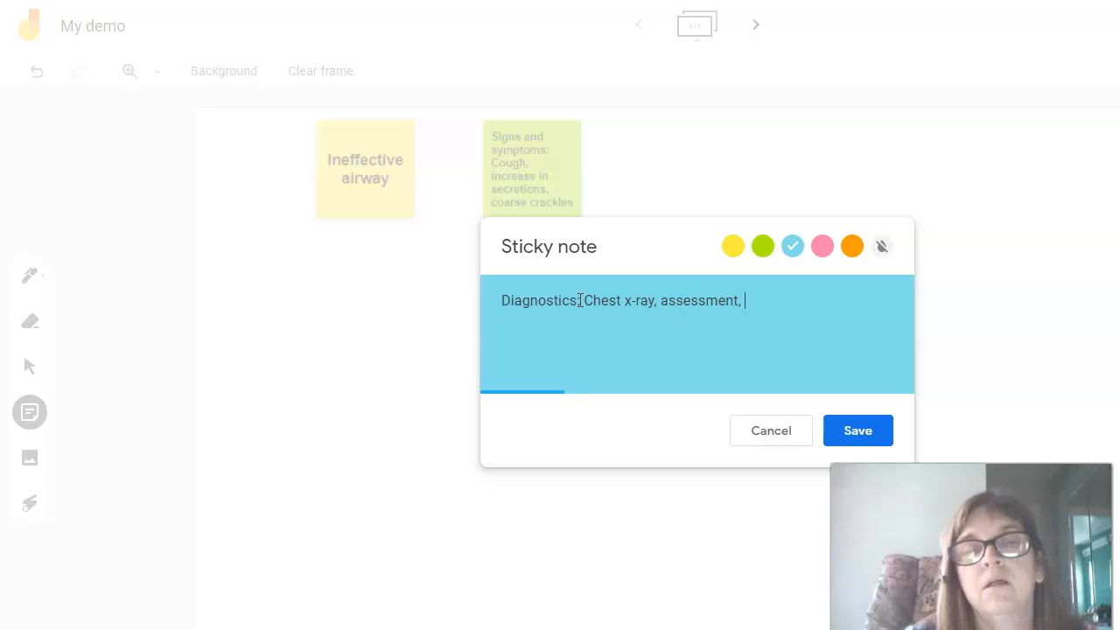
pyautogui.write(' blood g')
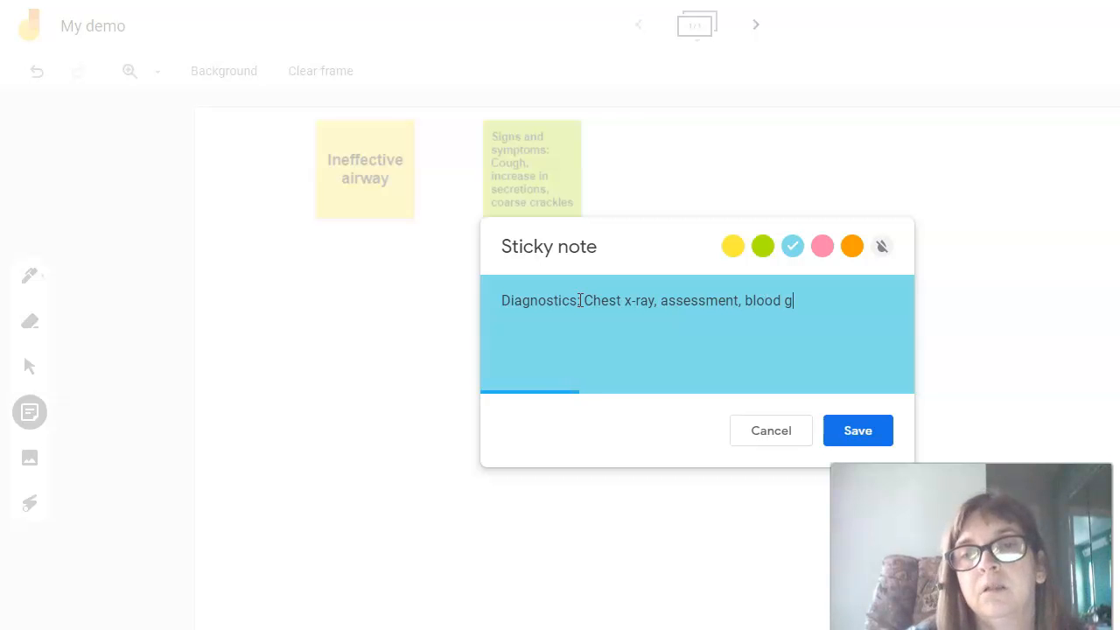
pyautogui.write('ases')
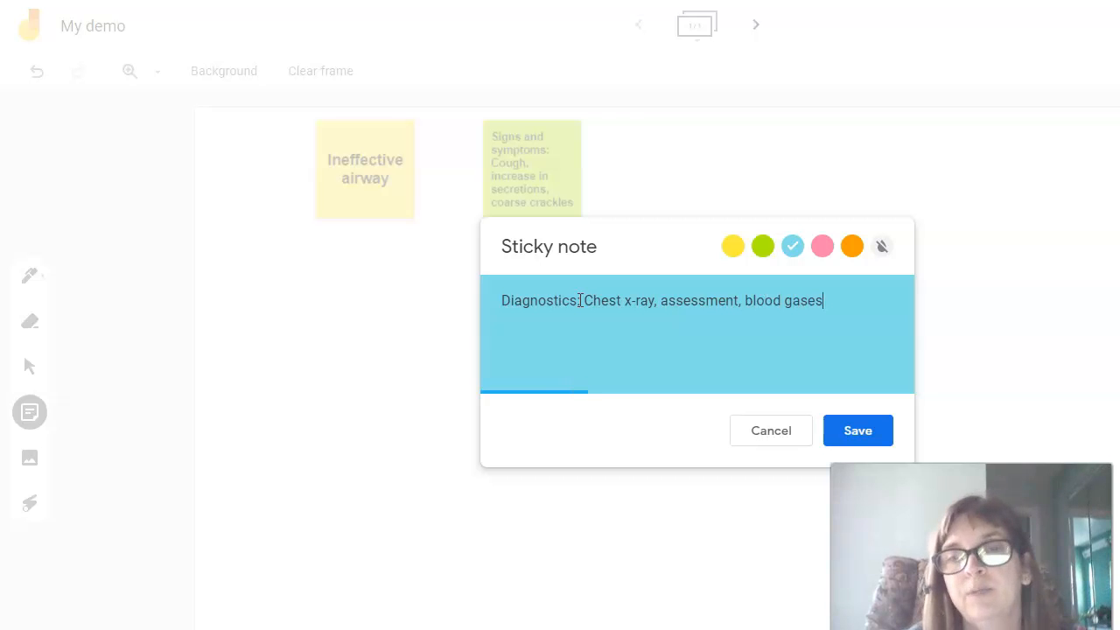
pyautogui.click(580, 301)
pyautogui.write(':')
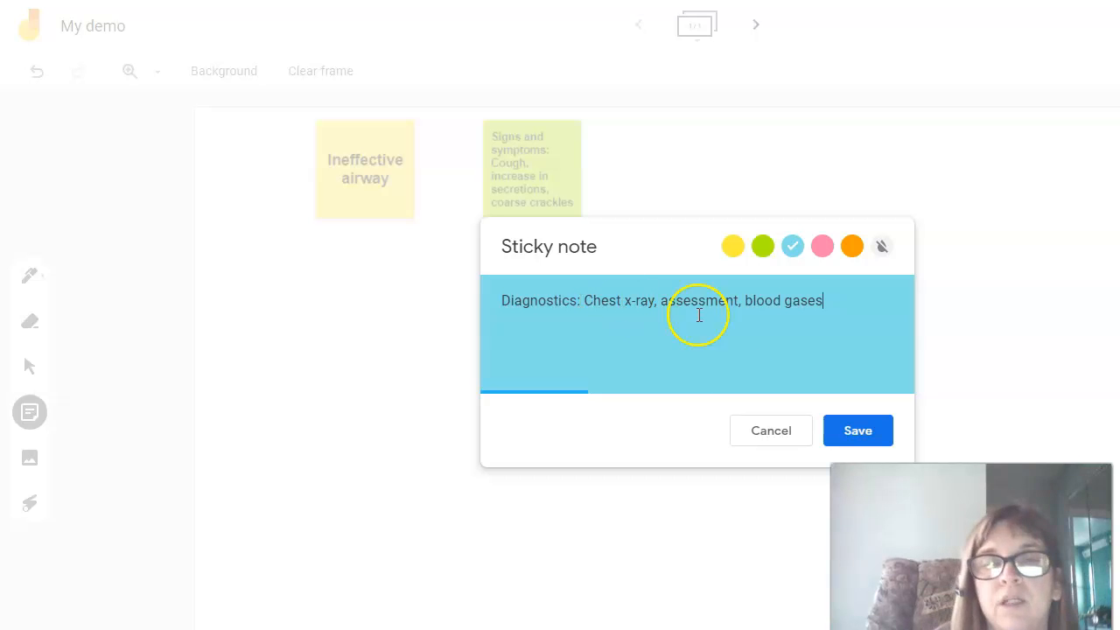
pyautogui.click(862, 428)
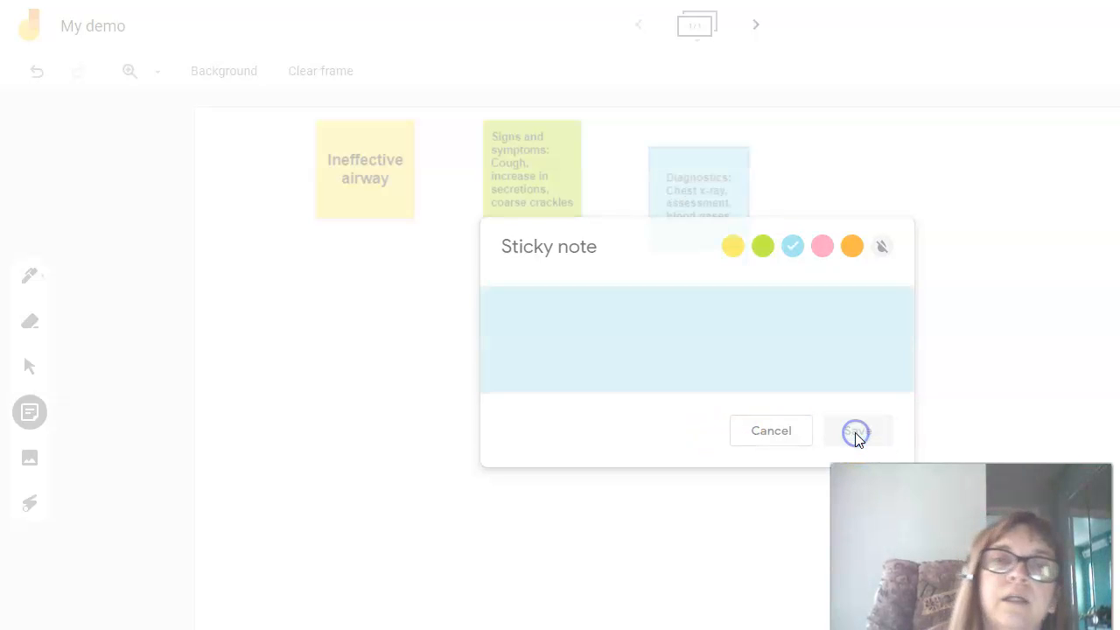
# Add a pink sticky note reading "Goal: Maintain patent airway by the end of the shift (clear lung sounds, loose secretions)"
pyautogui.click(821, 247)
pyautogui.click(536, 312)
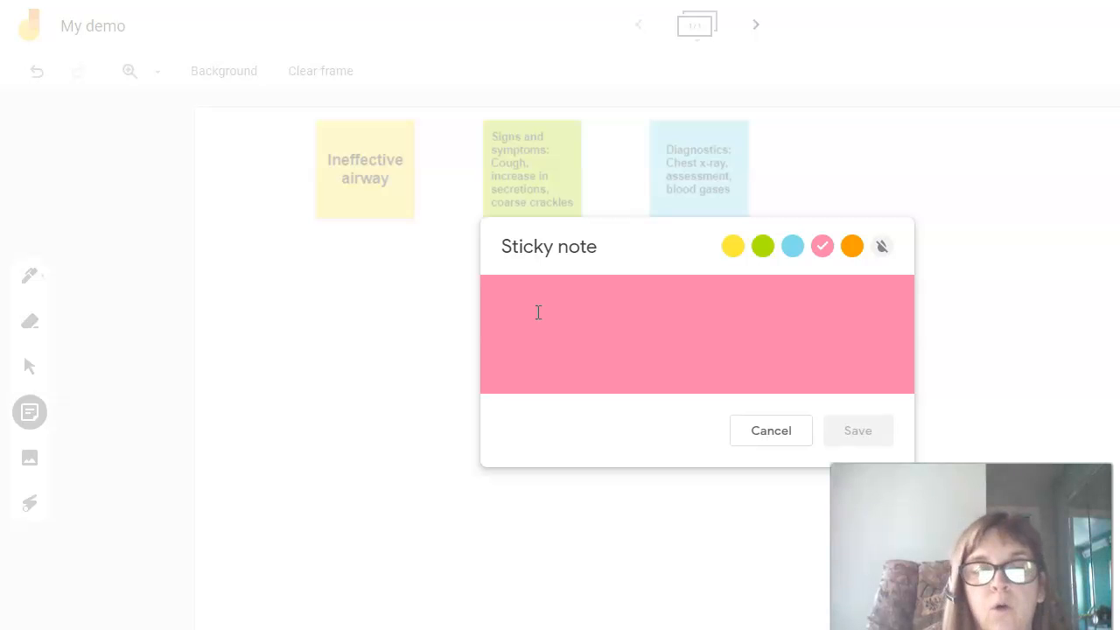
pyautogui.write('Goal:')
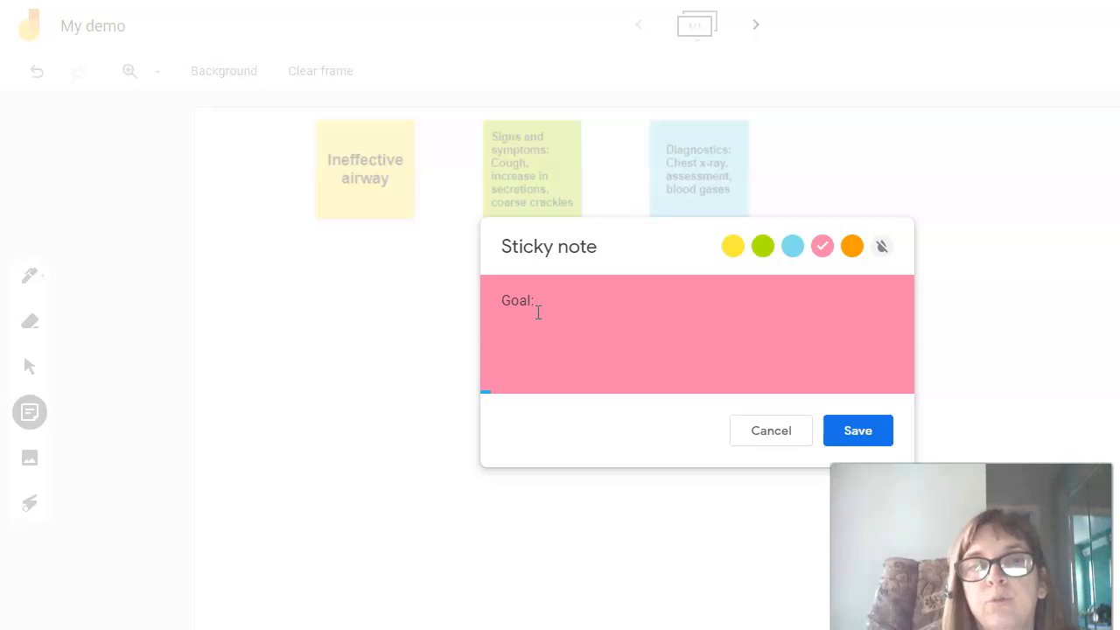
pyautogui.write(' M')
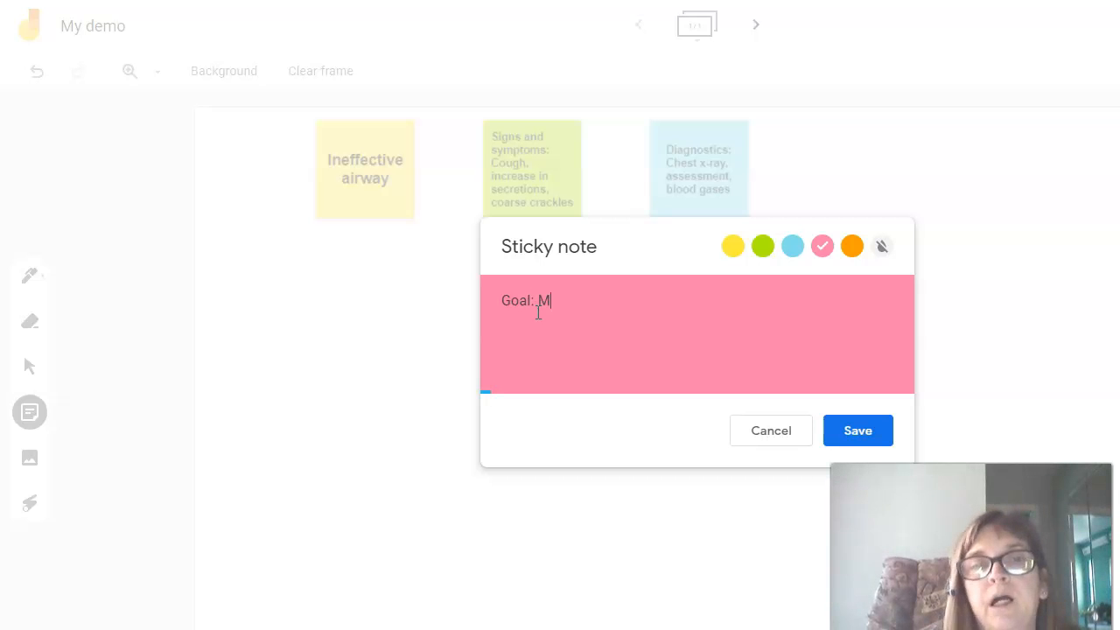
pyautogui.write('aintain e')
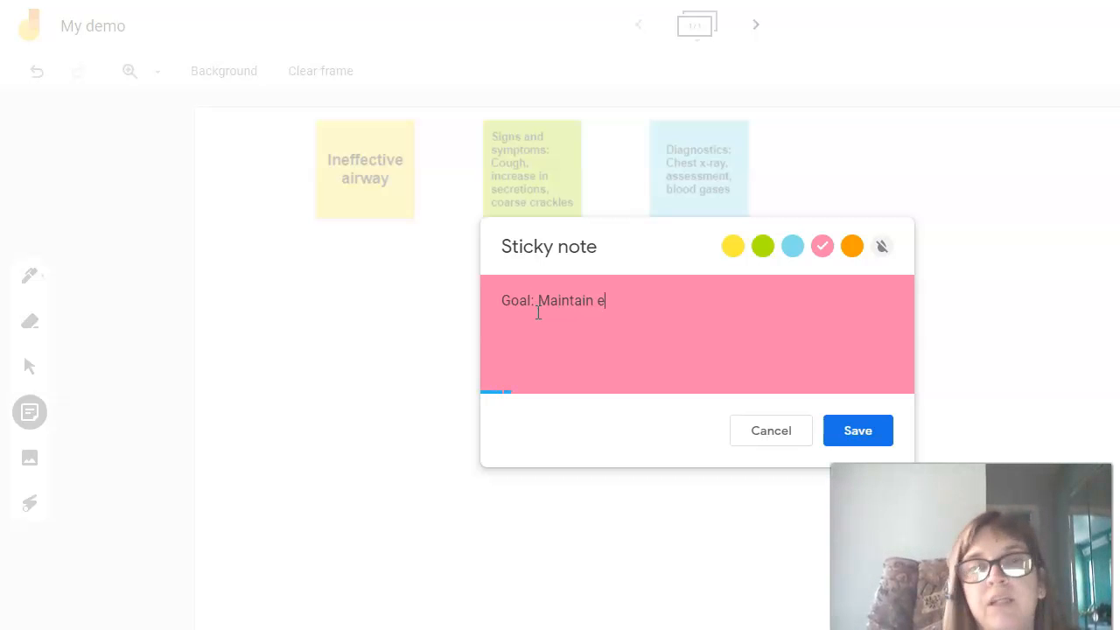
pyautogui.write('ffec')
pyautogui.press('BackSpace')
pyautogui.press('BackSpace')
pyautogui.press('BackSpace')
pyautogui.press('BackSpace')
pyautogui.press('BackSpace')
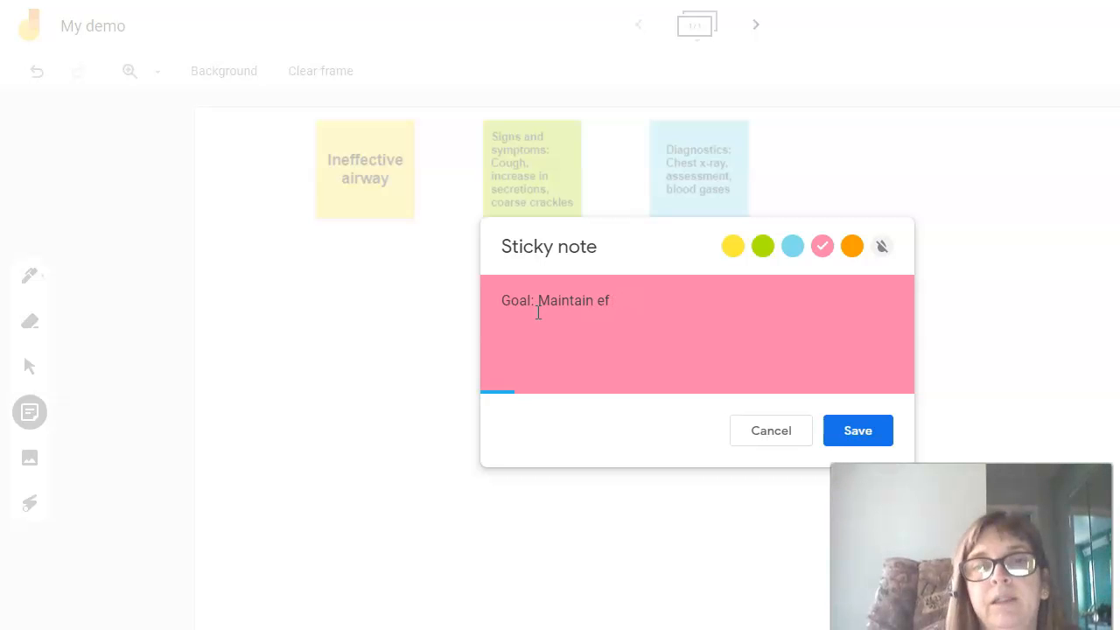
pyautogui.write('patent airway')
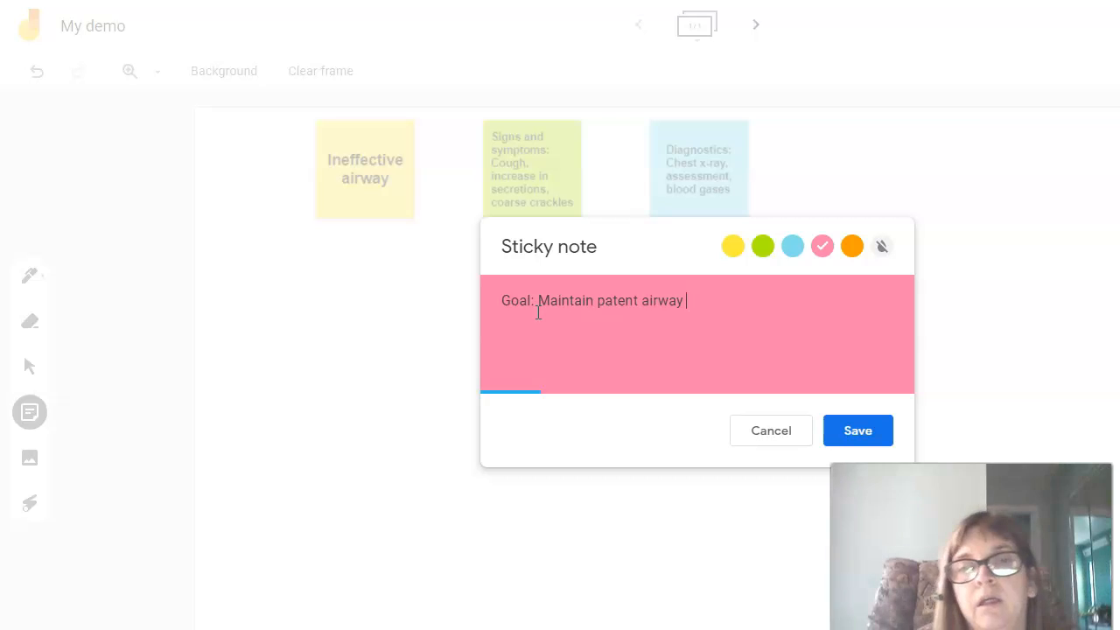
pyautogui.write('by')
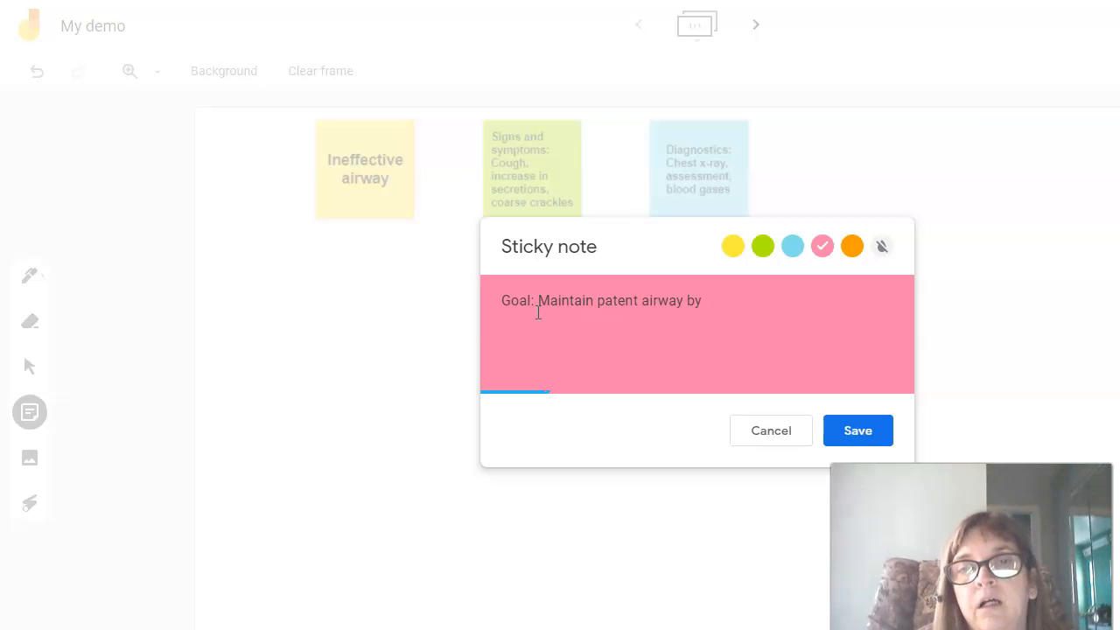
pyautogui.press('BackSpace')
pyautogui.press('BackSpace')
pyautogui.press('BackSpace')
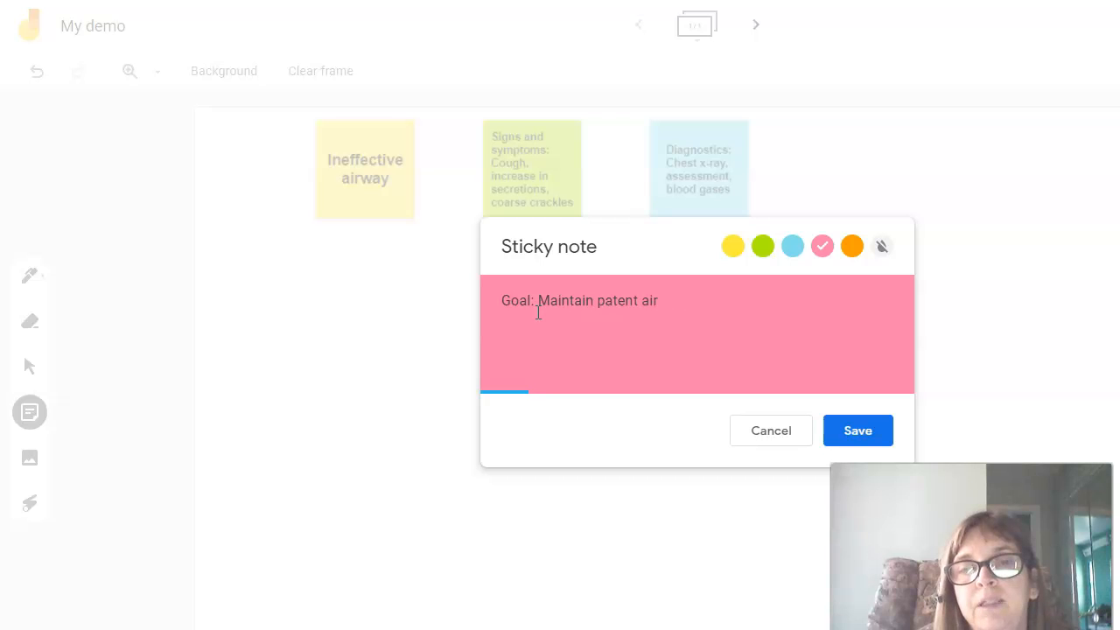
pyautogui.write('way by the end of the sh')
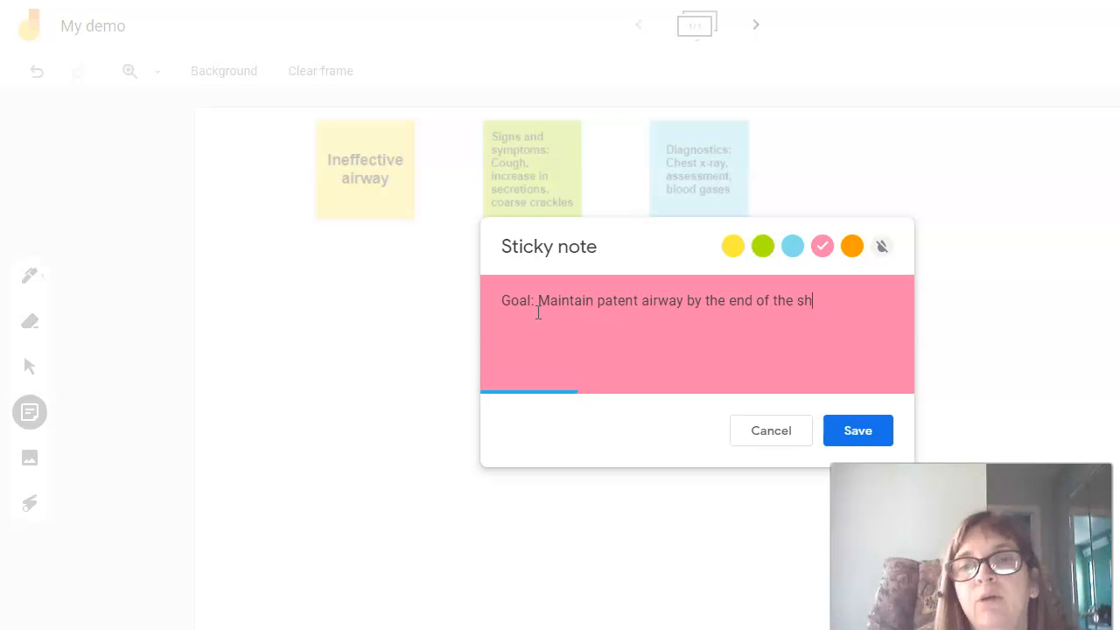
pyautogui.write('ift (clea')
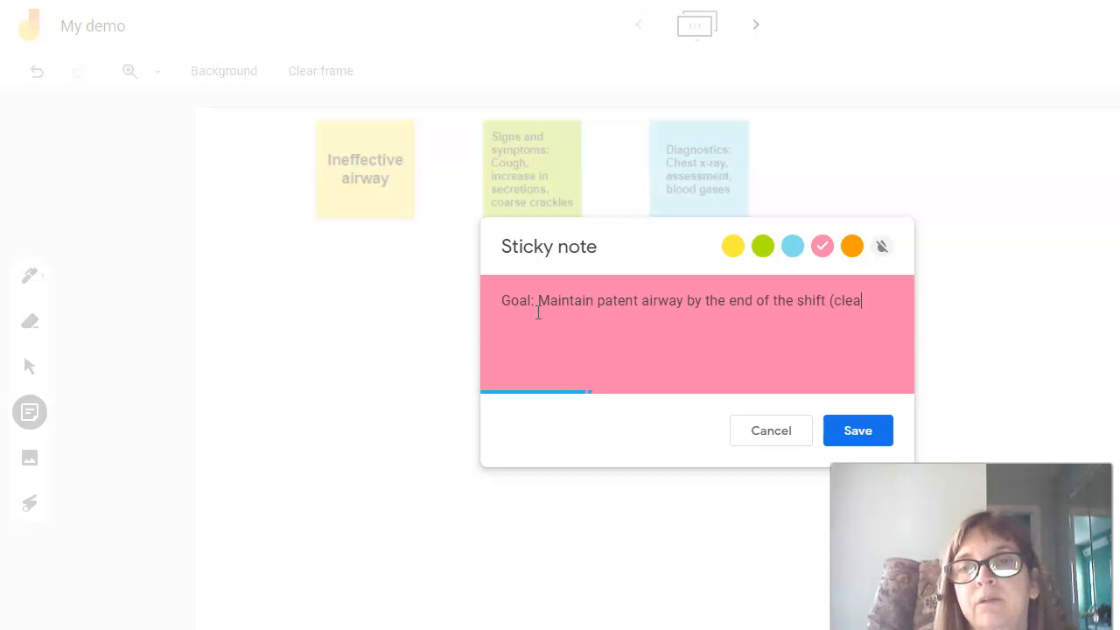
pyautogui.write('r lung sounds,')
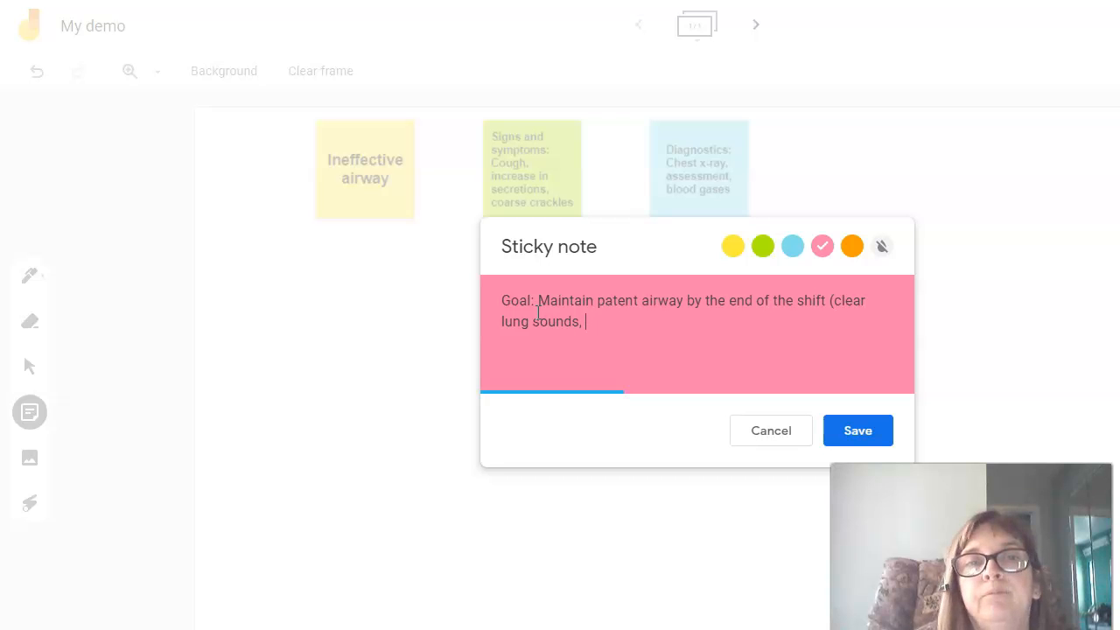
pyautogui.write(' loose secretions')
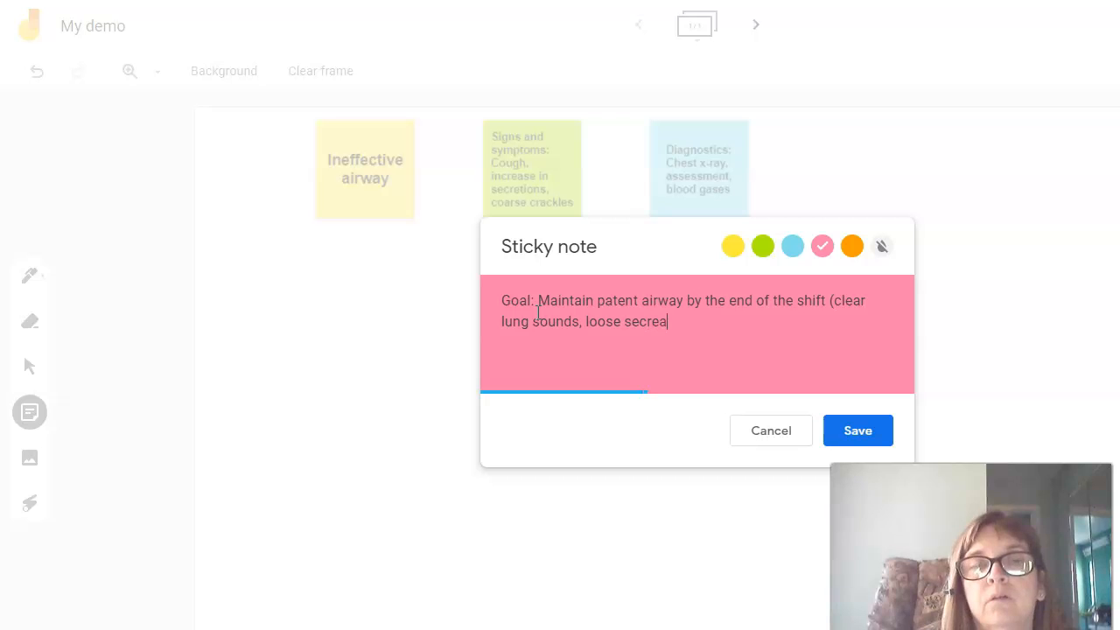
pyautogui.write(')')
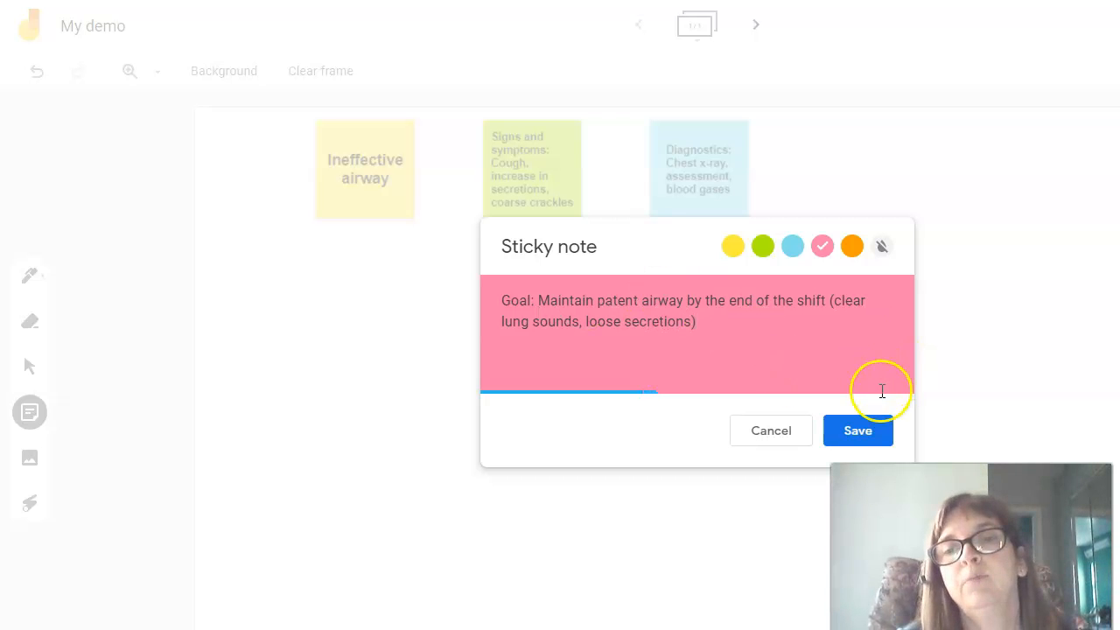
pyautogui.click(855, 430)
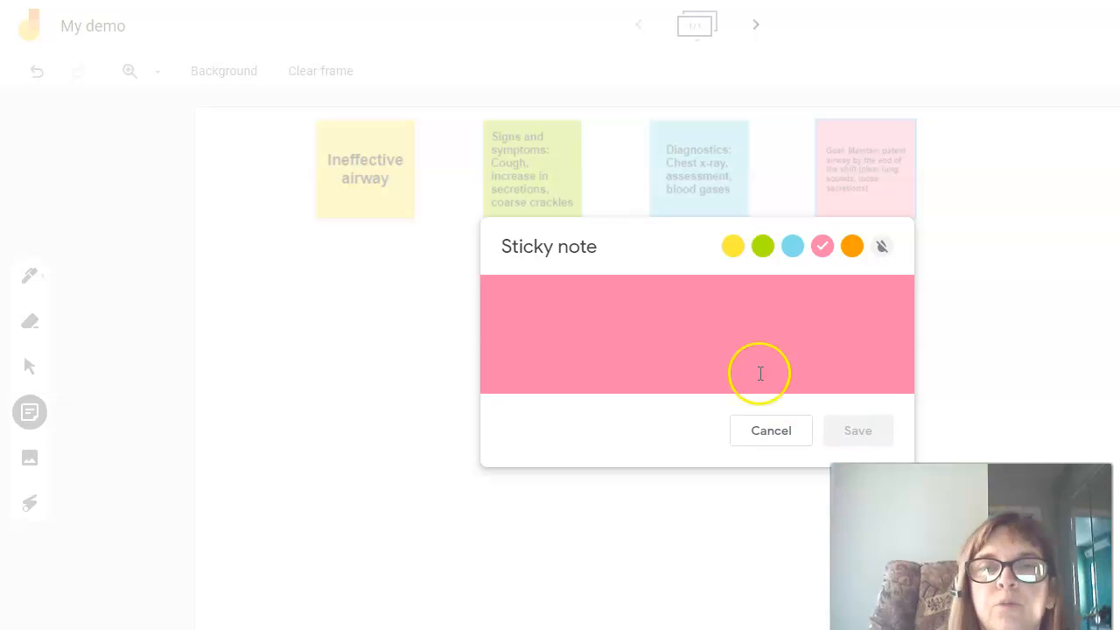
# Add an orange sticky note reading "Nursing interventions: elevate head of the bed, encourage cough deep breathing, encourage mobilization, maintain hydration."
pyautogui.click(853, 250)
pyautogui.click(651, 328)
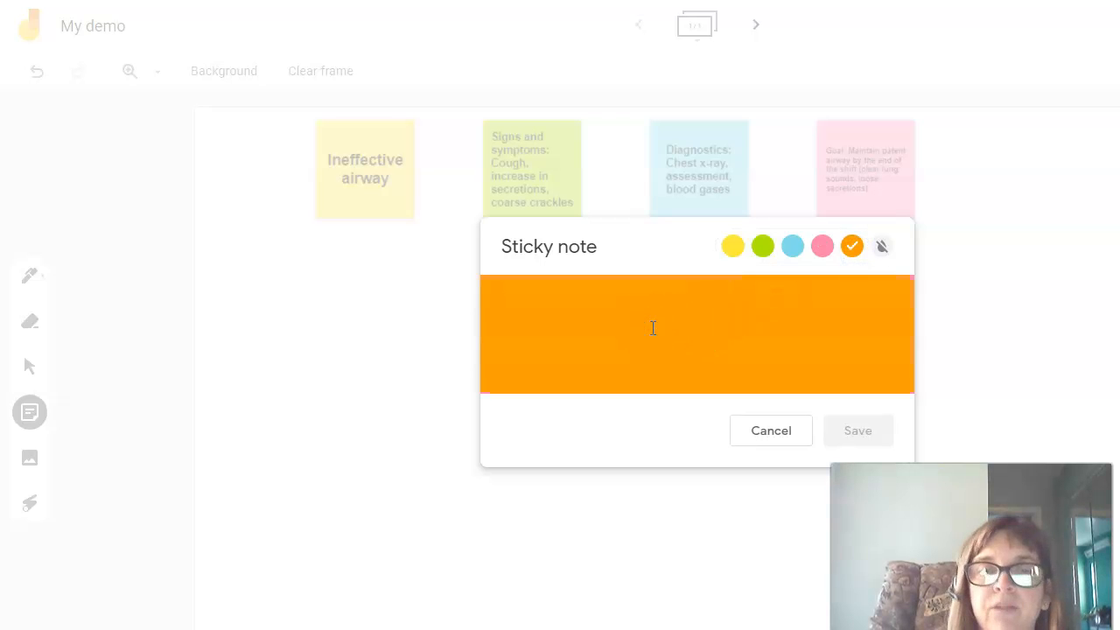
pyautogui.write('Nursing')
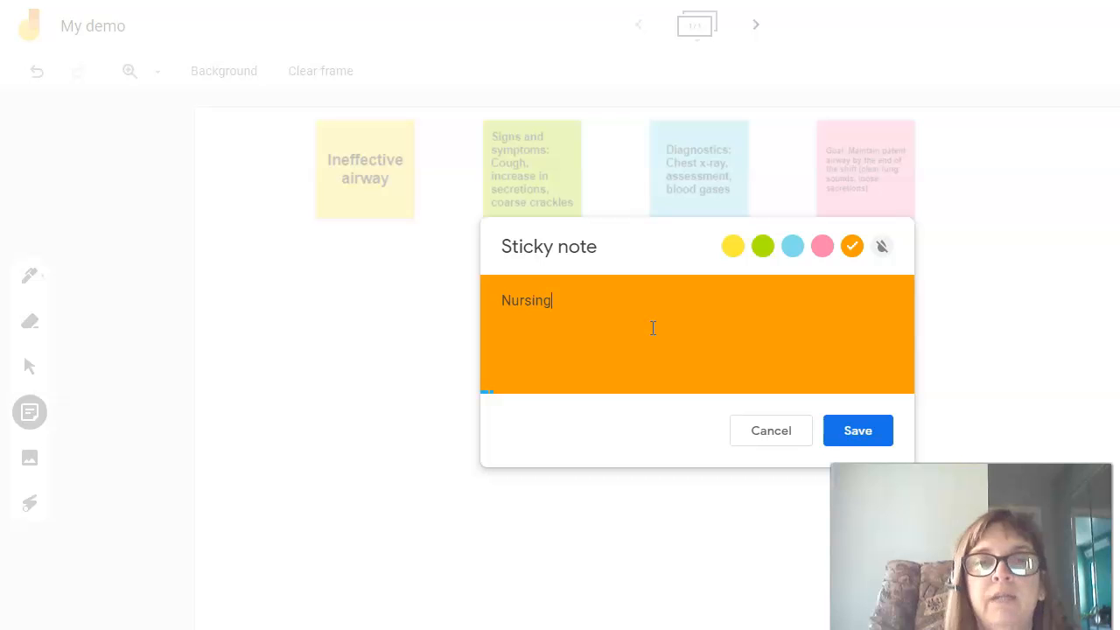
pyautogui.write(' interventen')
pyautogui.press('BackSpace')
pyautogui.write('tions:')
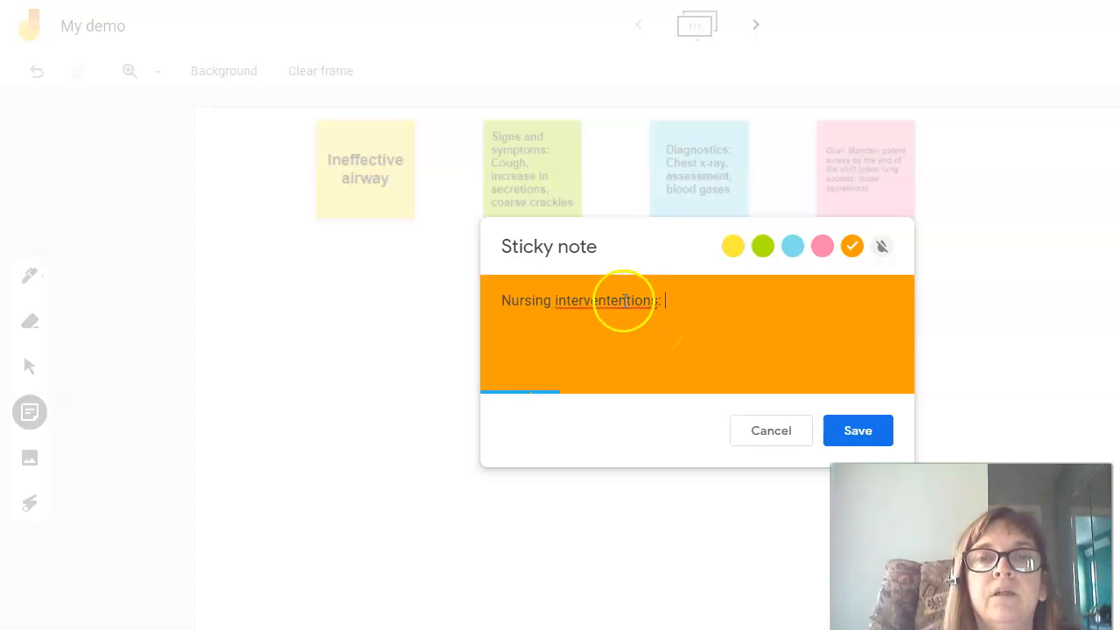
pyautogui.rightClick(619, 303)
pyautogui.click(644, 315)
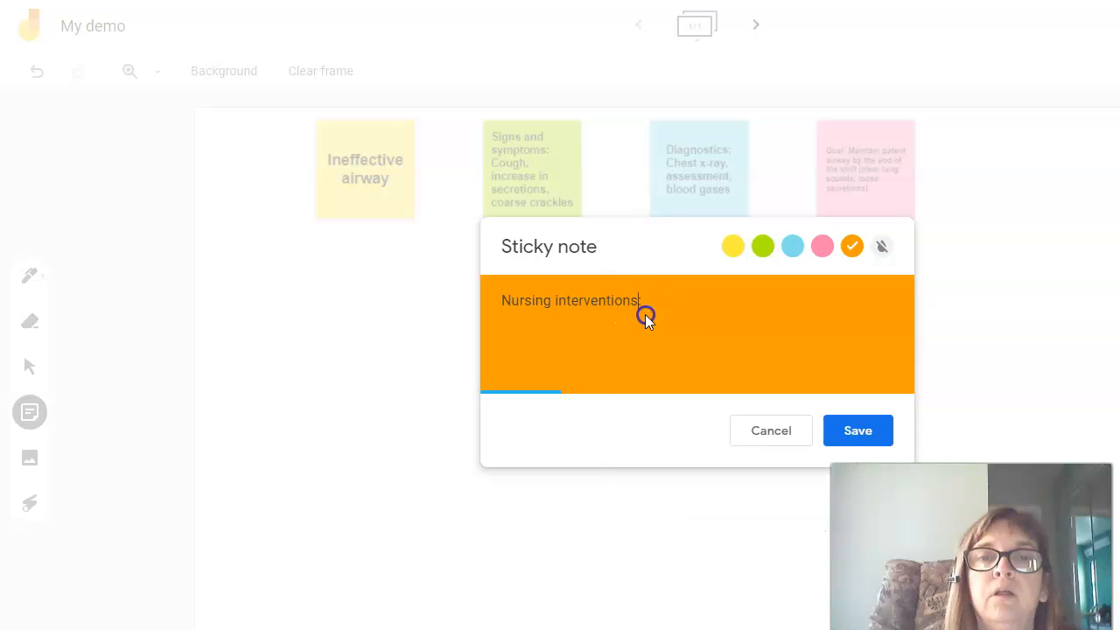
pyautogui.write('eleva')
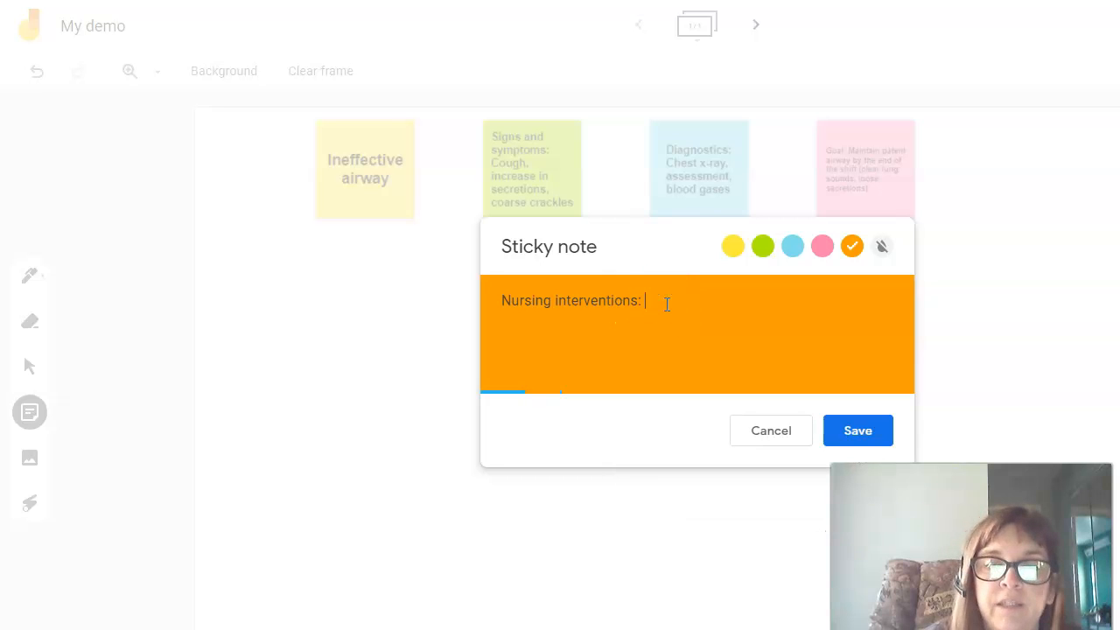
pyautogui.write('te head of the bed, encourage cough')
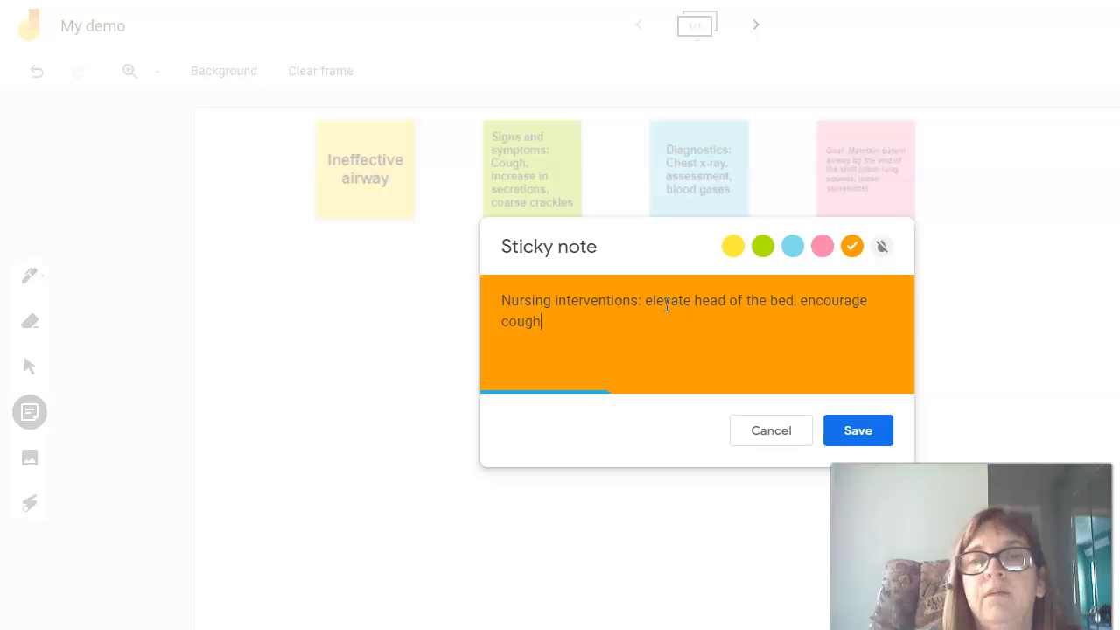
pyautogui.write(' deep breathing,')
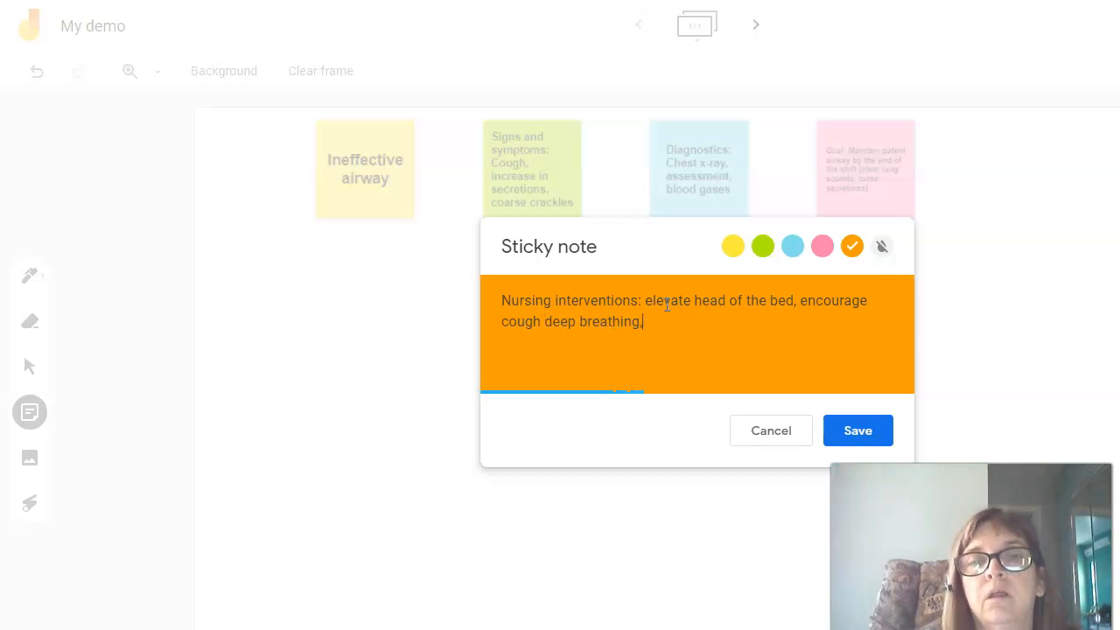
pyautogui.write(' encour')
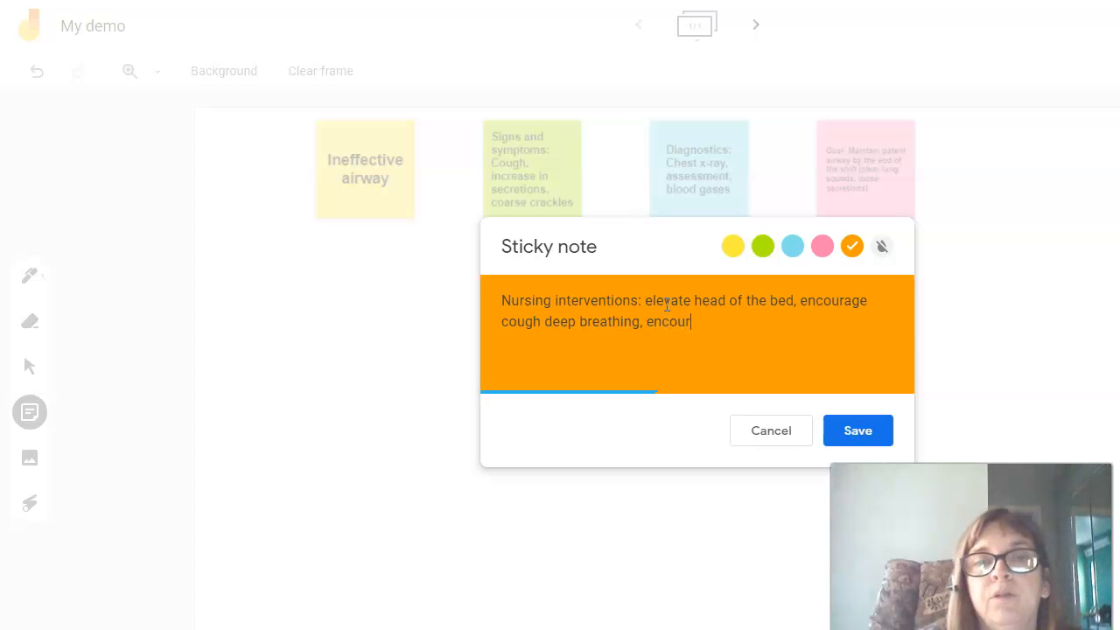
pyautogui.write('age mobilization, maintain hydration.')
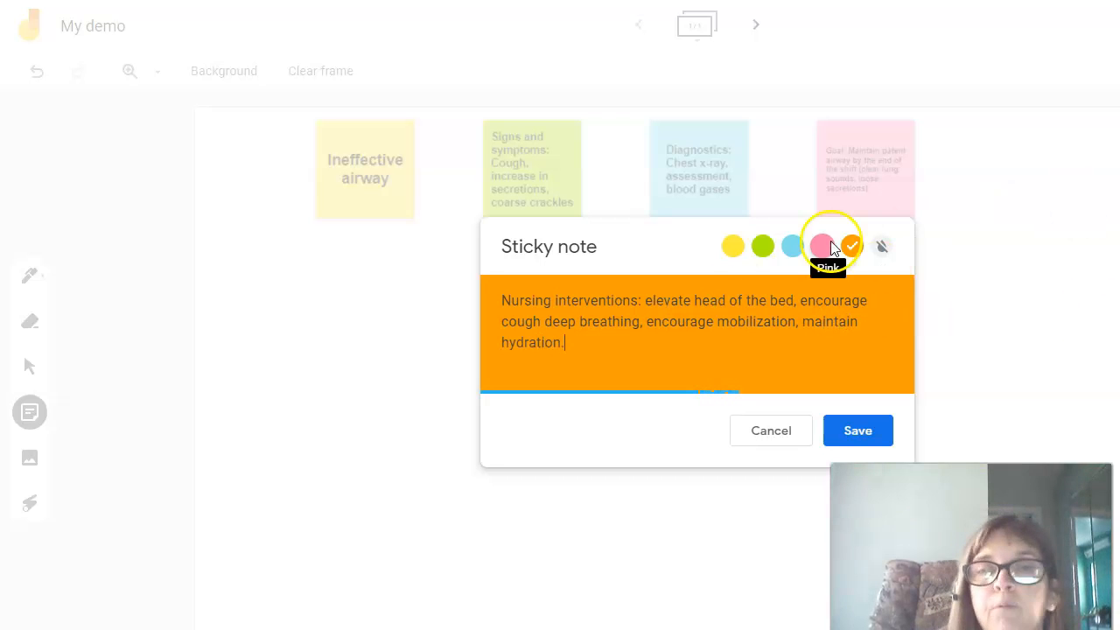
pyautogui.click(871, 431)
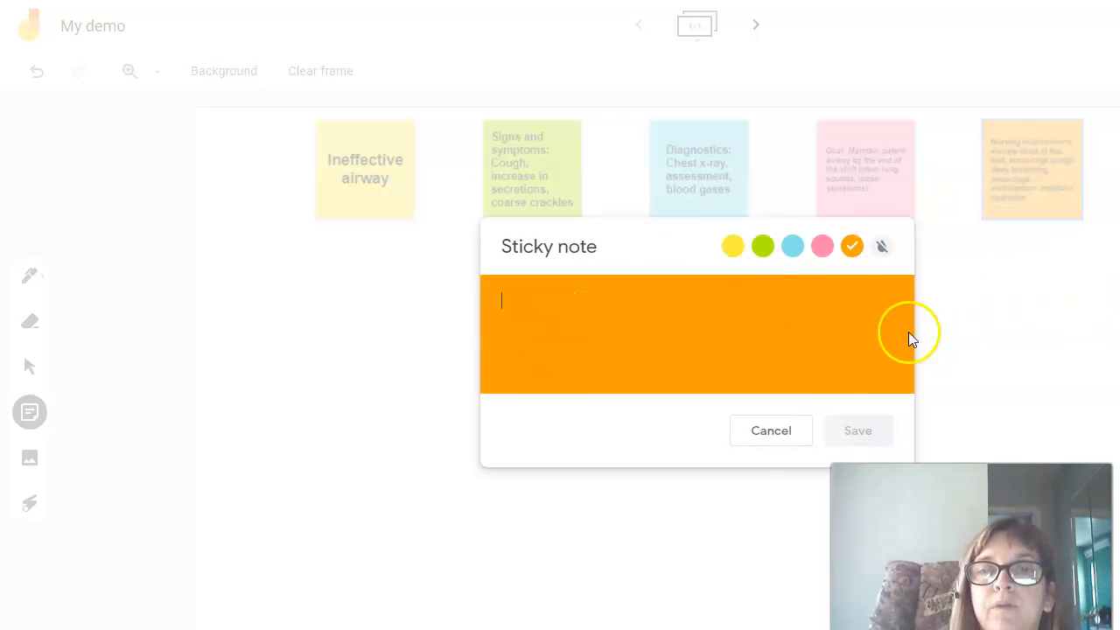
pyautogui.click(769, 441)
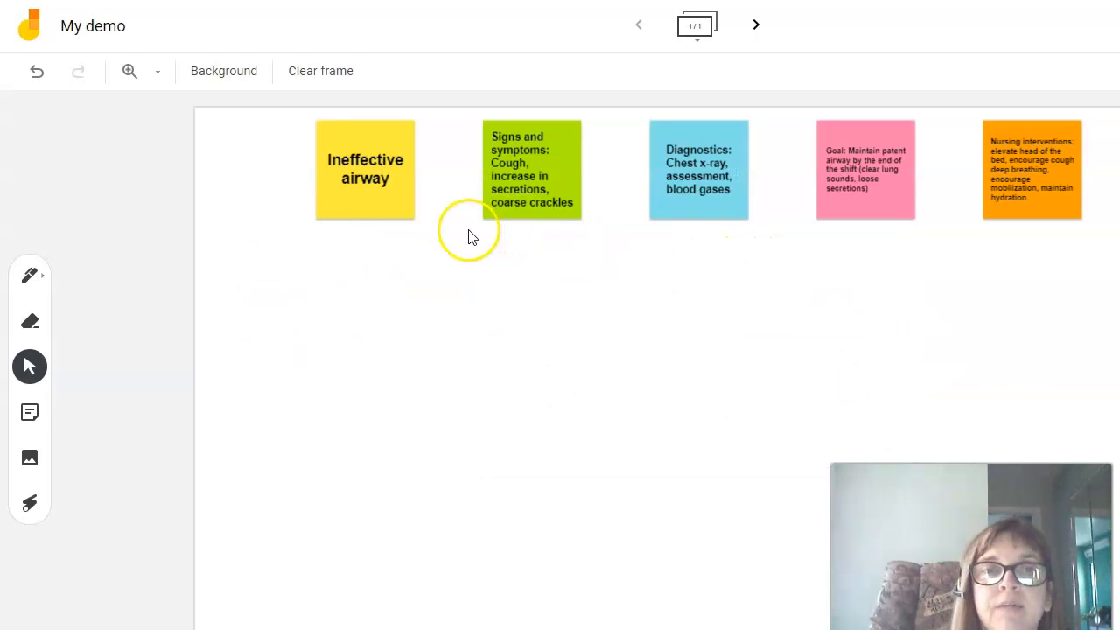
# Move the yellow "Ineffective airway" note to the middle of the frame below the other notes and enlarge it slightly
pyautogui.moveTo(371, 149); pyautogui.dragTo(669, 395)
pyautogui.moveTo(614, 366)
pyautogui.mouseDown()
pyautogui.moveTo(585, 346)
pyautogui.moveTo(610, 360)
pyautogui.mouseUp()
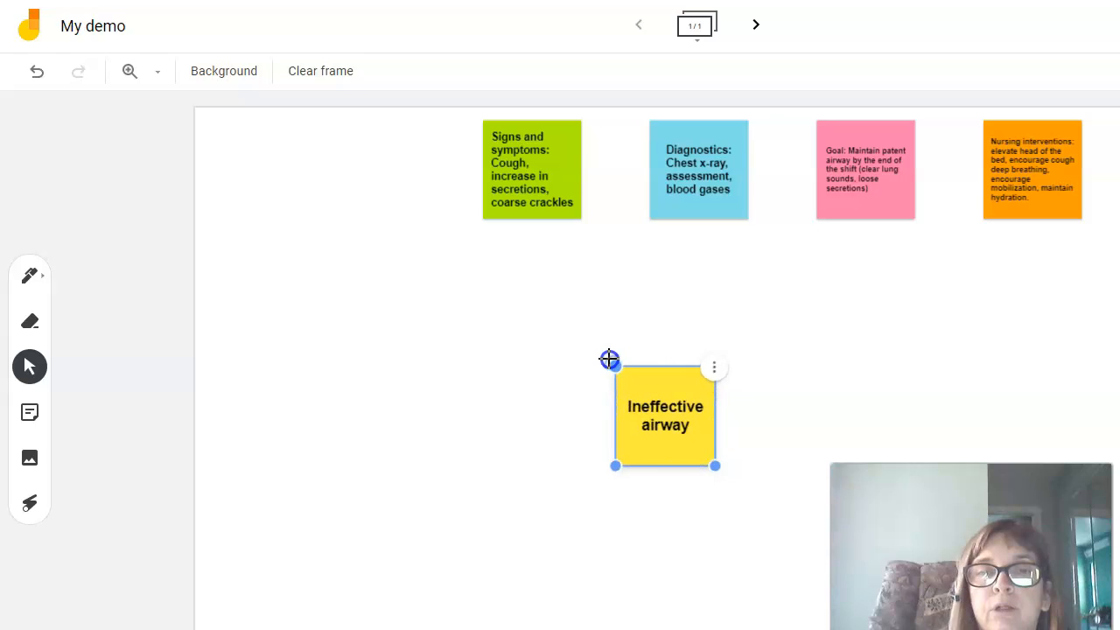